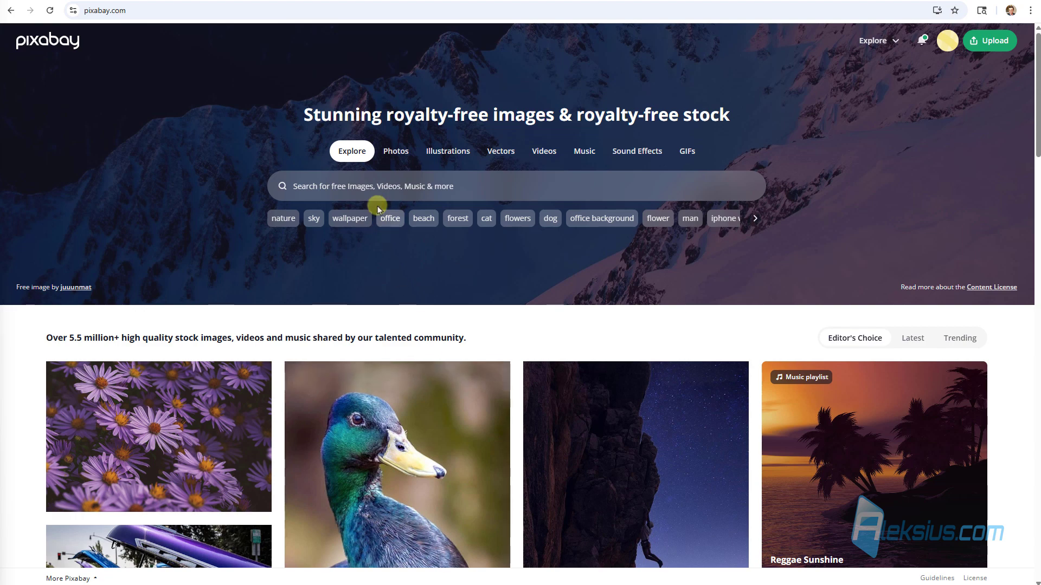
Search Pixabay for "dog" and open the royalty-free photo of the brown puppy leaning over a wooden crate.
click(377, 187)
text(dog)
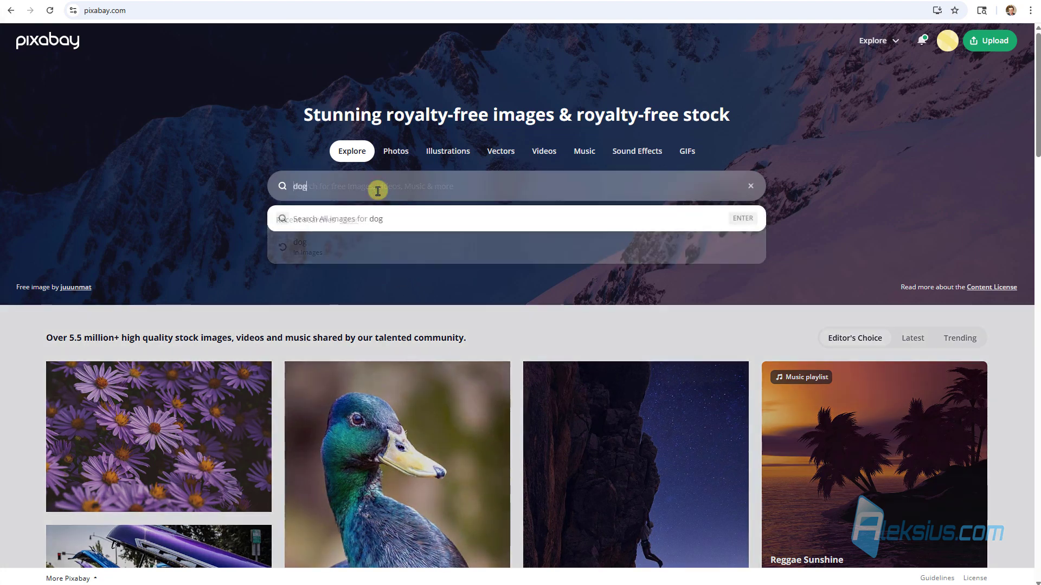
key(Return)
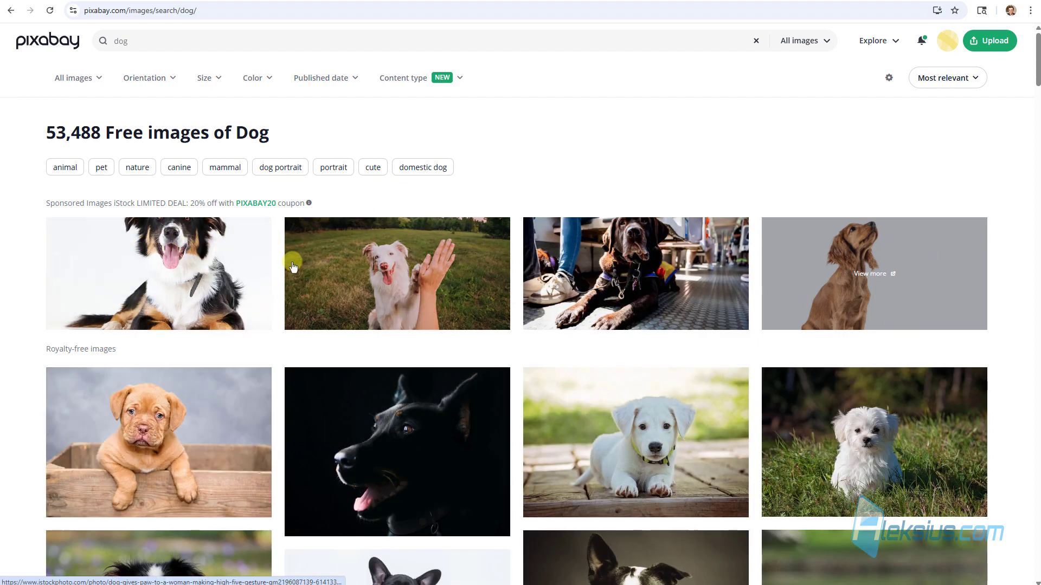
scroll(293, 267, down, 3)
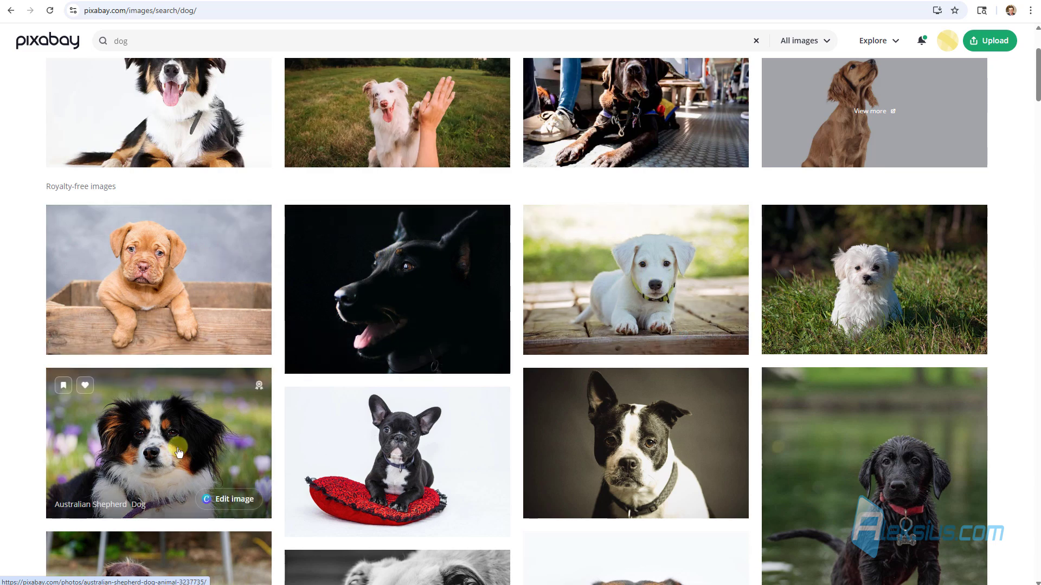
click(196, 275)
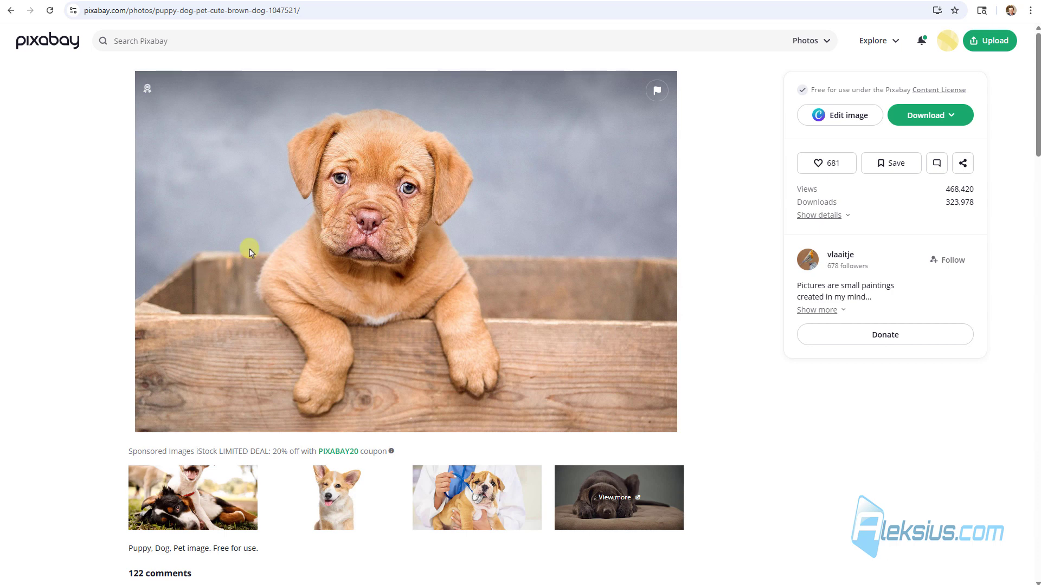
Download the brown puppy photo as a 3400×2266 JPG and dismiss the thank-you dialog.
click(930, 91)
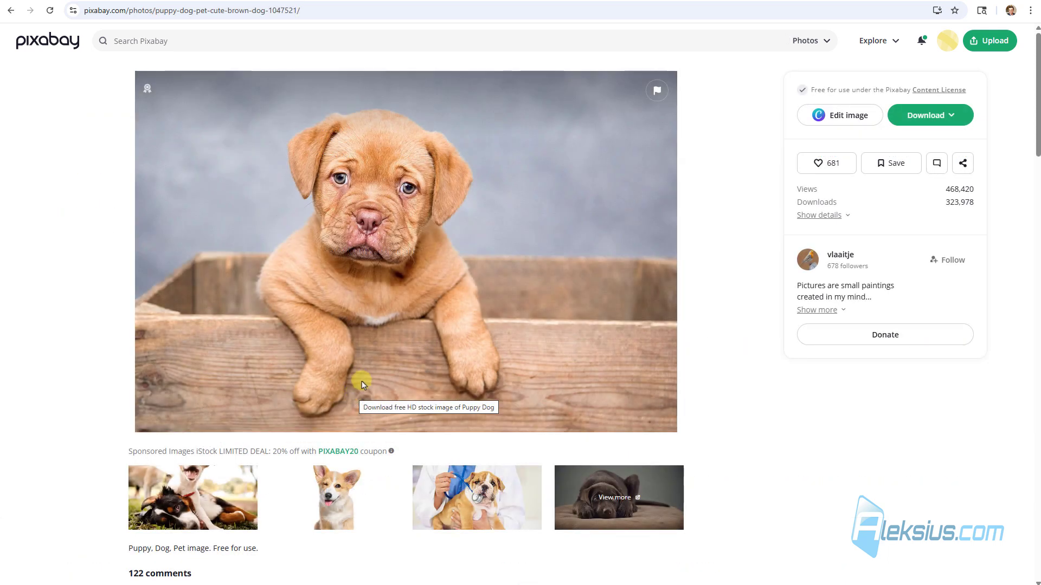
click(951, 118)
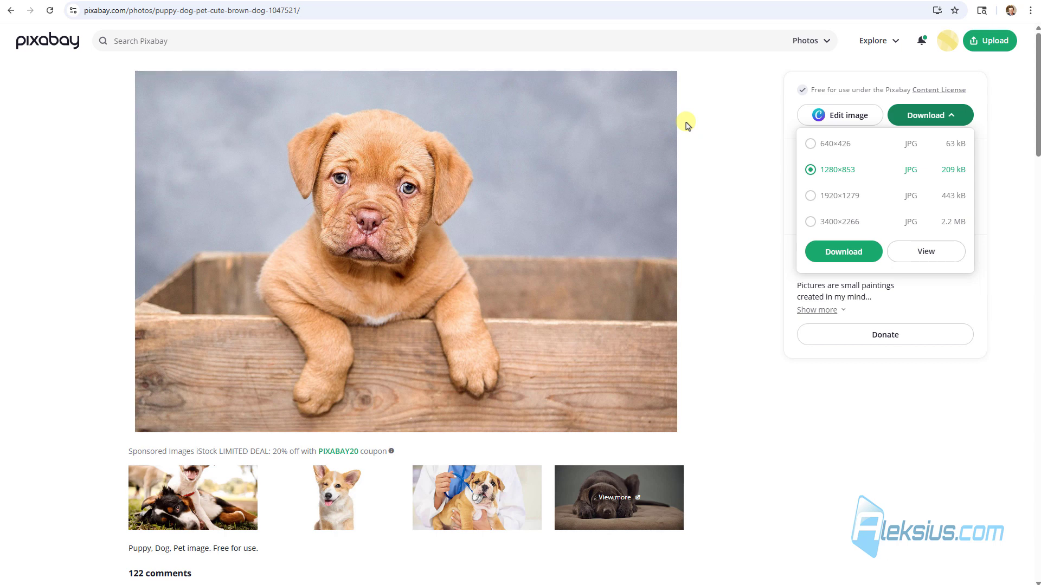
click(837, 221)
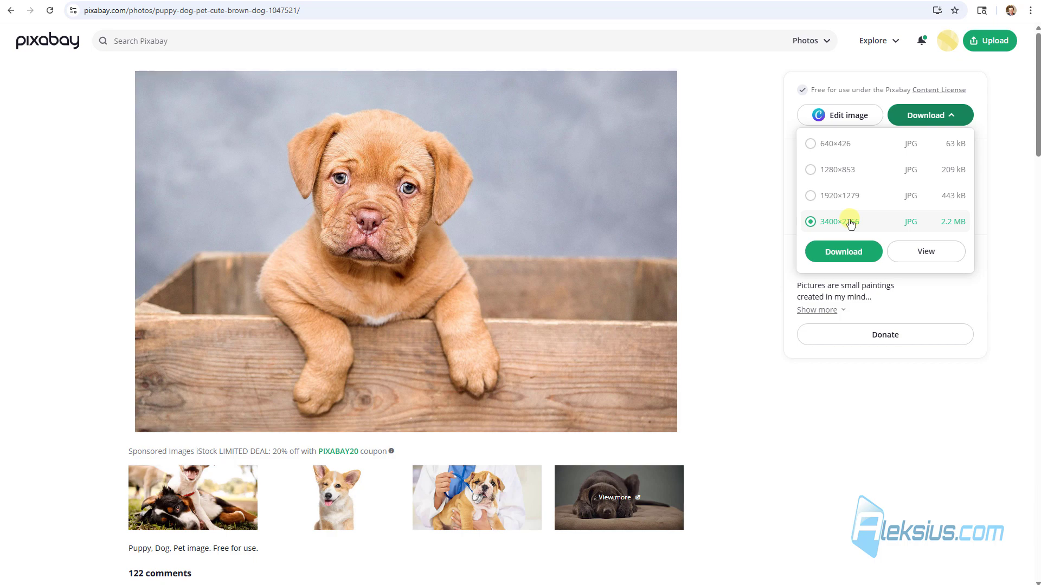
click(852, 264)
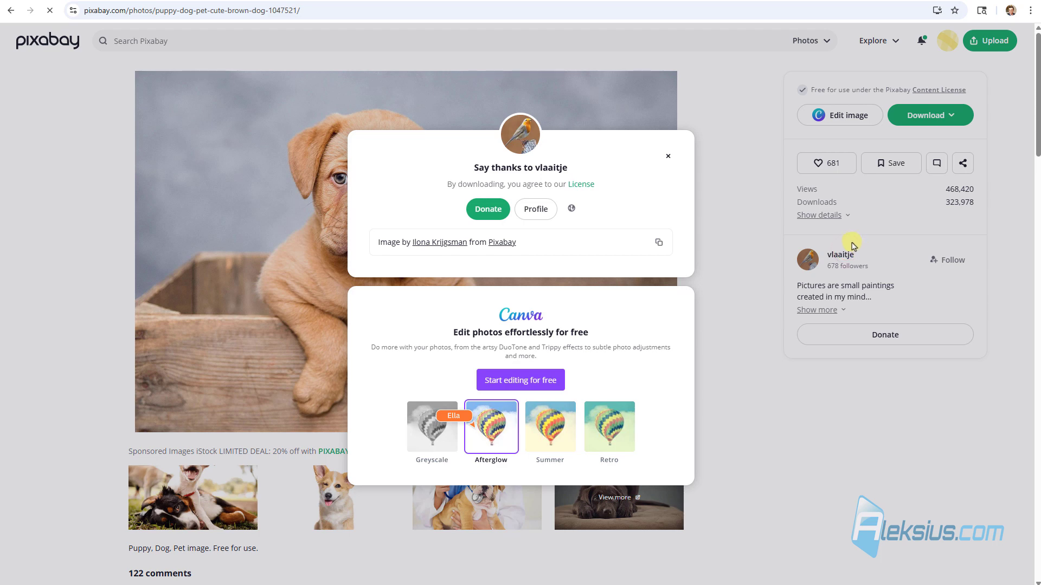
click(668, 158)
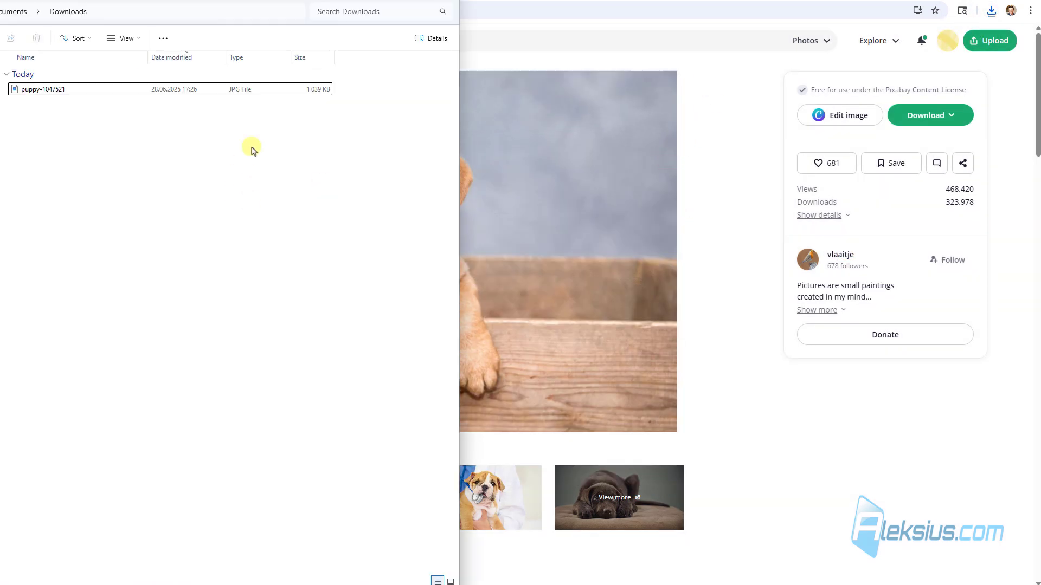
View the downloaded puppy-1047521 image from the Downloads folder, then close it and return to the browser.
double_click(262, 91)
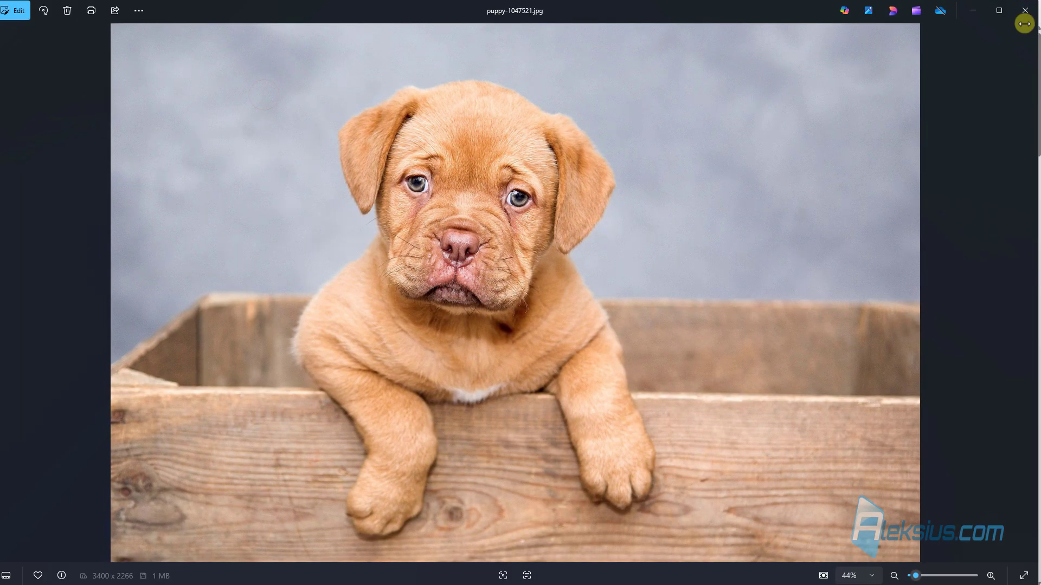
click(1025, 11)
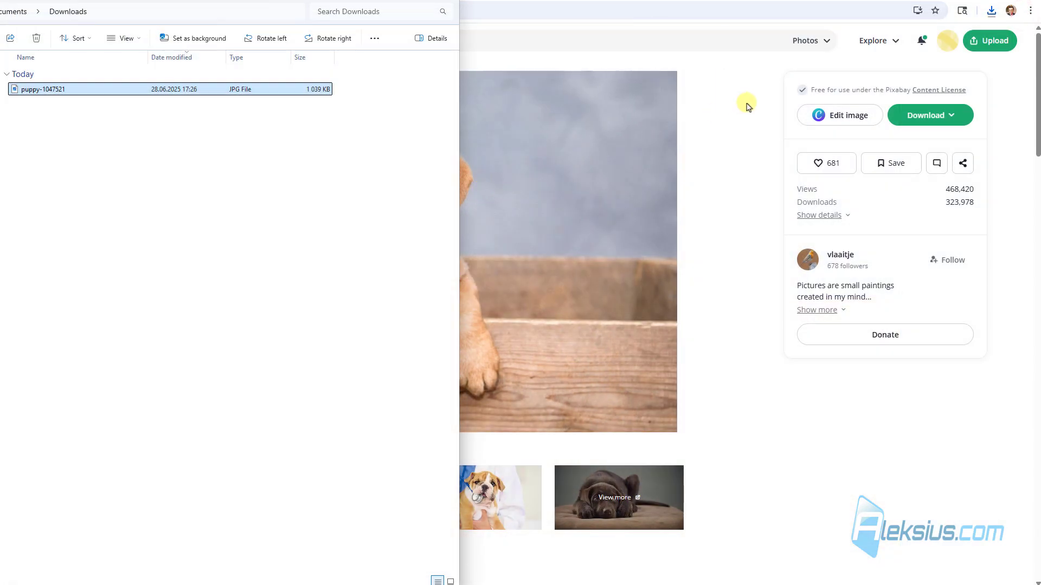
click(747, 106)
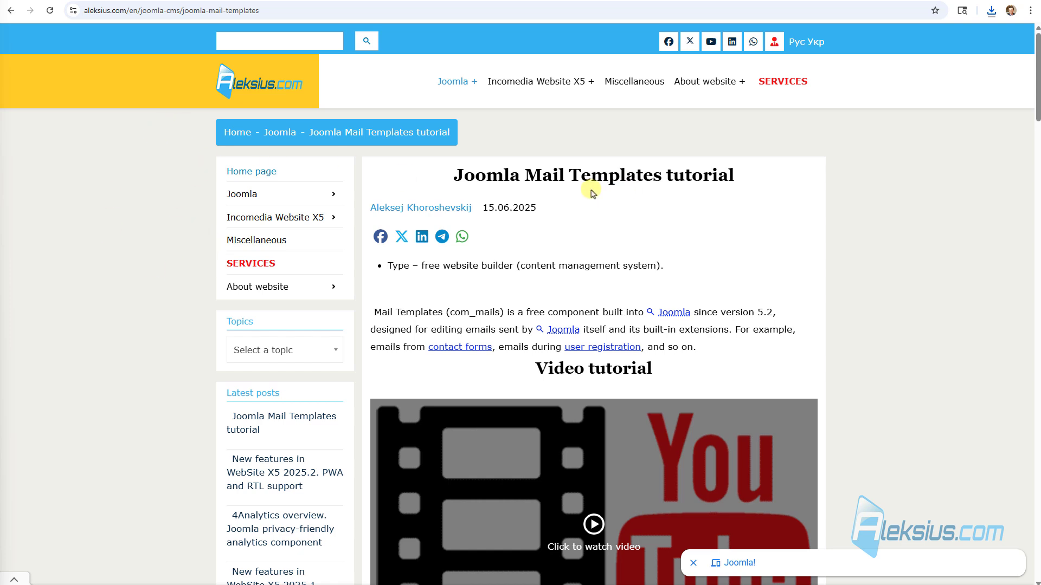
Open Chrome's developer tools on the Joomla Mail Templates tutorial page and activate element selection.
right_click(169, 162)
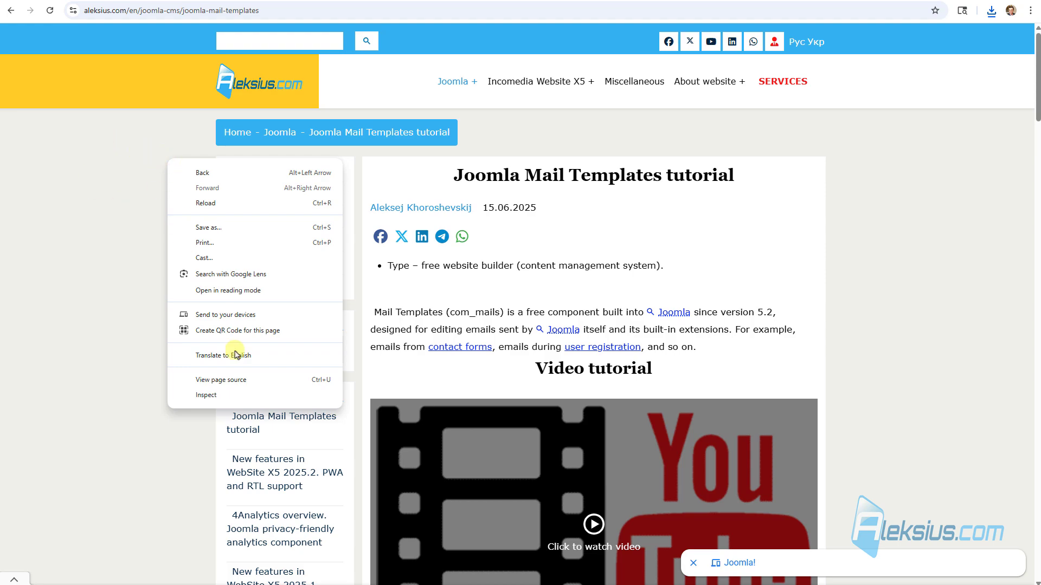
click(233, 400)
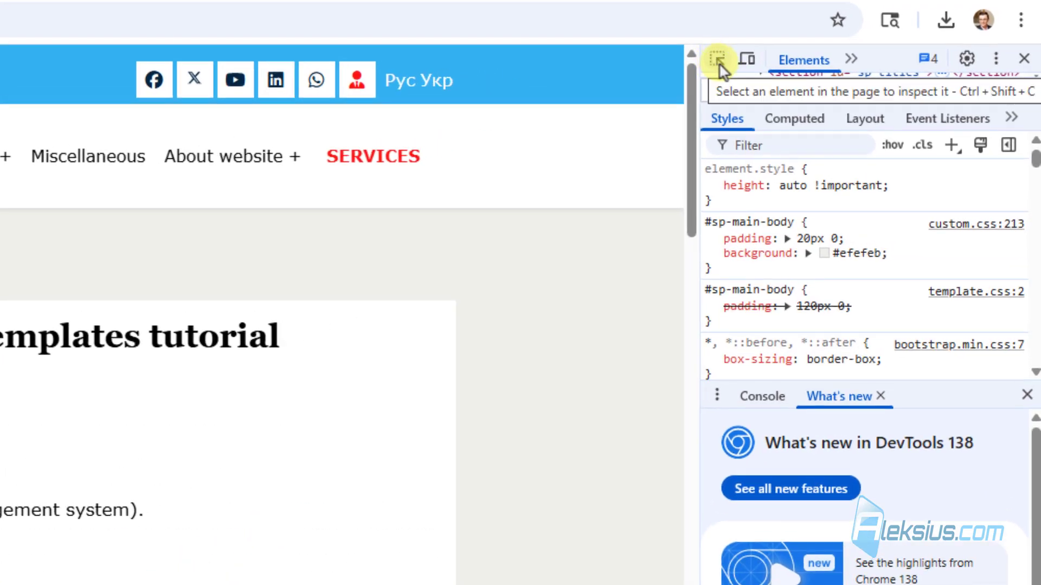
click(718, 61)
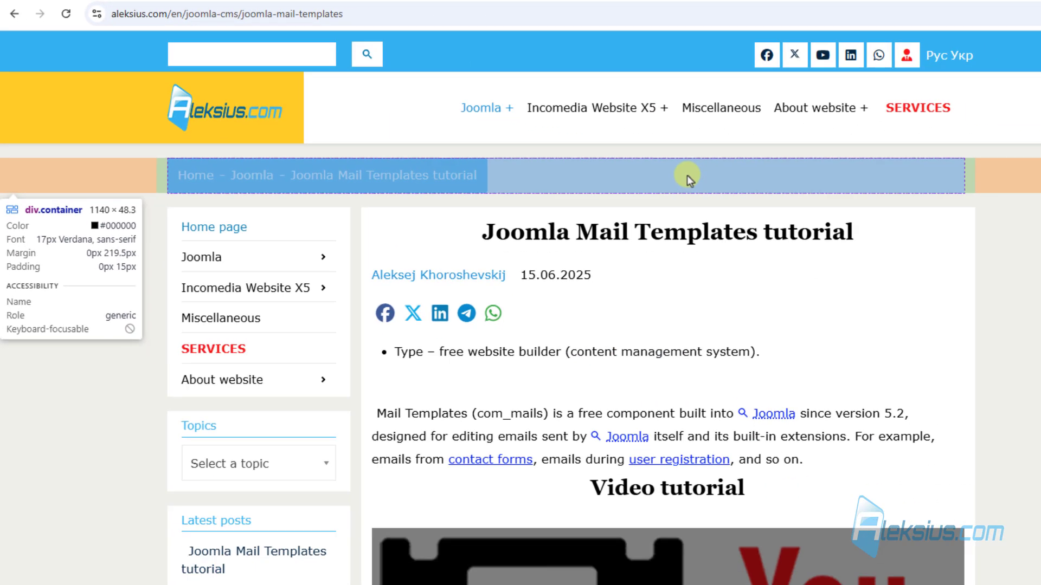
Examine the pixel dimensions of the article's images, including the Edit Mail Template screenshot and the example letter.
scroll(1034, 271, down, 2)
scroll(518, 139, down, 15)
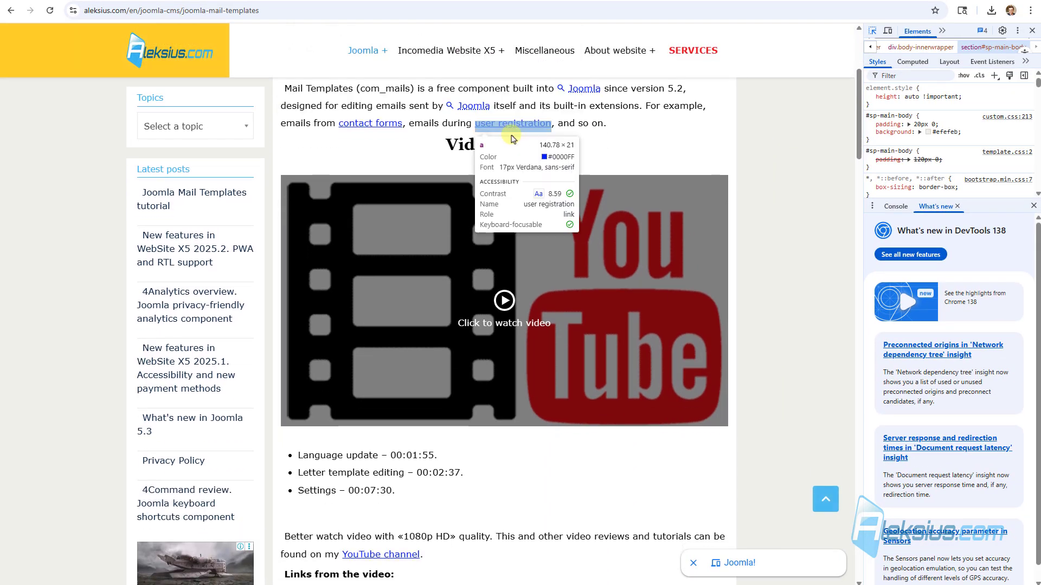
scroll(495, 140, down, 1)
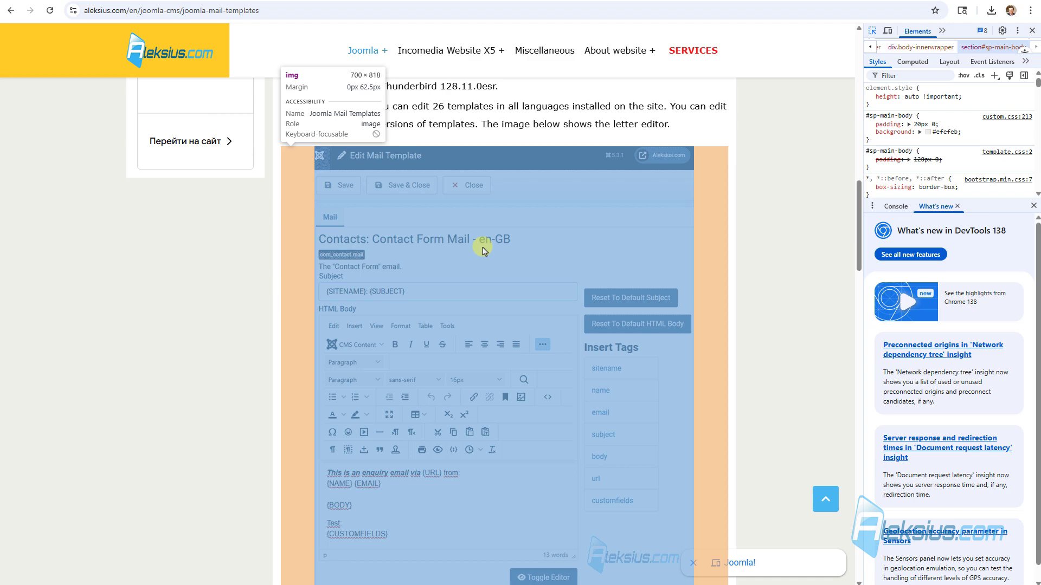
scroll(484, 251, down, 9)
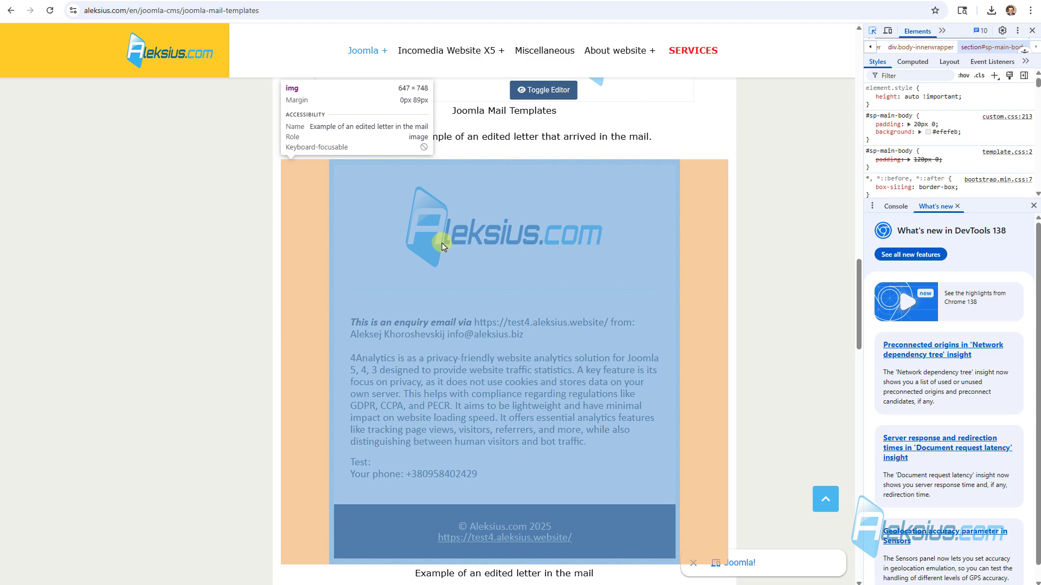
scroll(441, 243, down, 8)
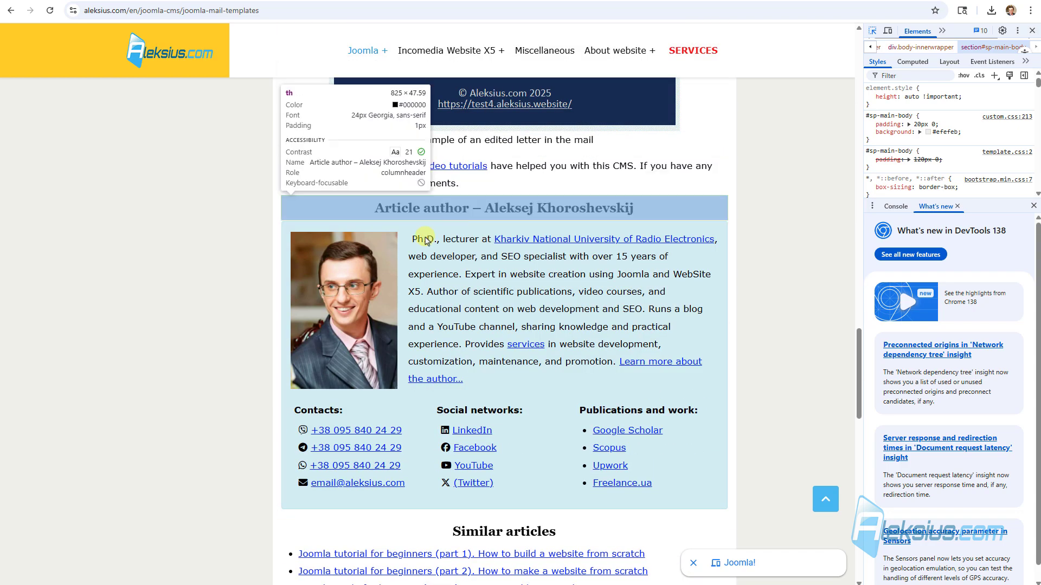
scroll(395, 268, up, 10)
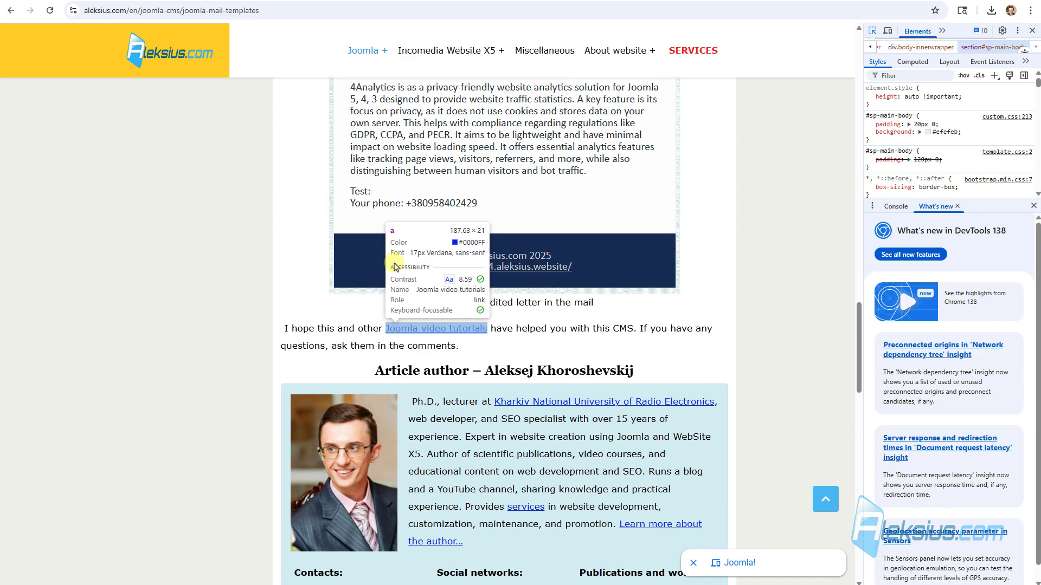
scroll(395, 268, up, 9)
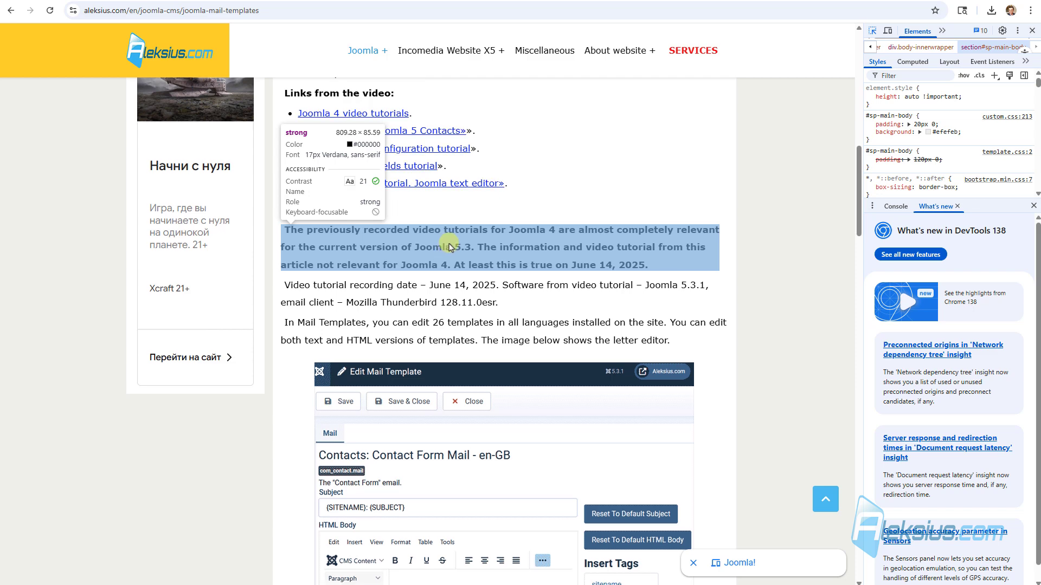
scroll(446, 249, down, 4)
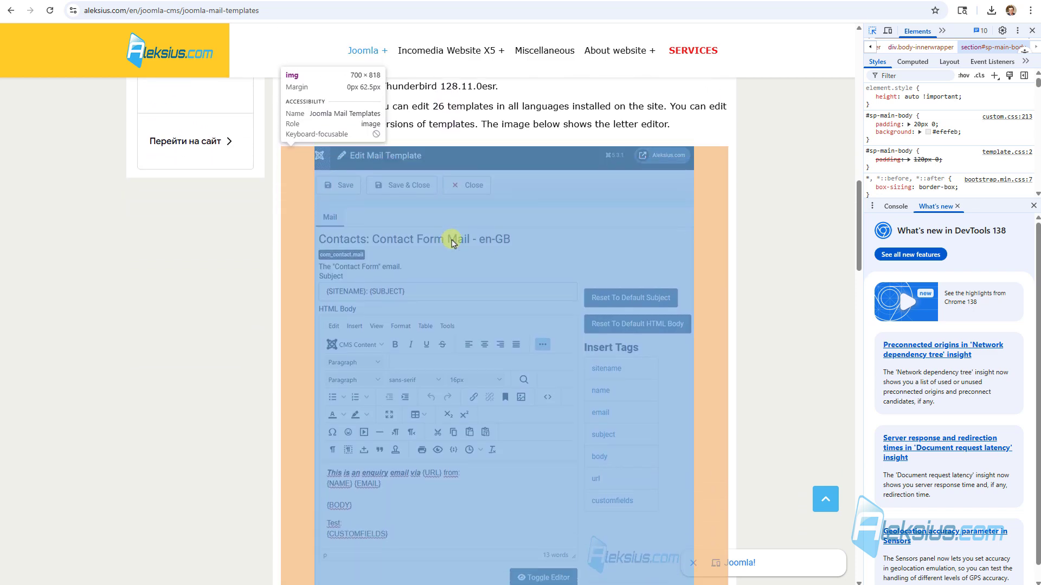
scroll(451, 242, down, 1)
scroll(452, 241, up, 1)
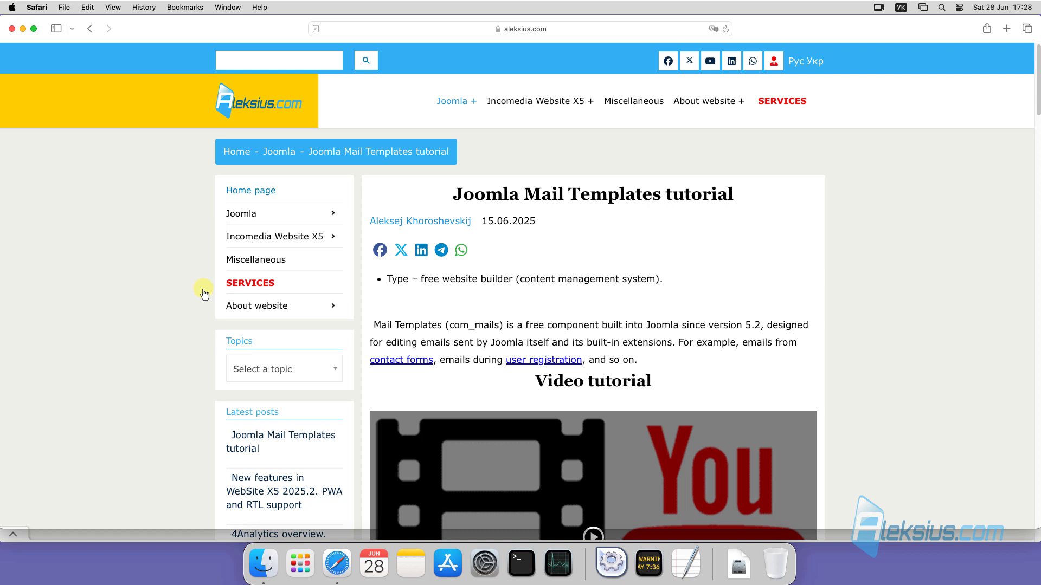
In Safari's advanced settings, enable "Show features for web developers" and close the settings.
click(36, 8)
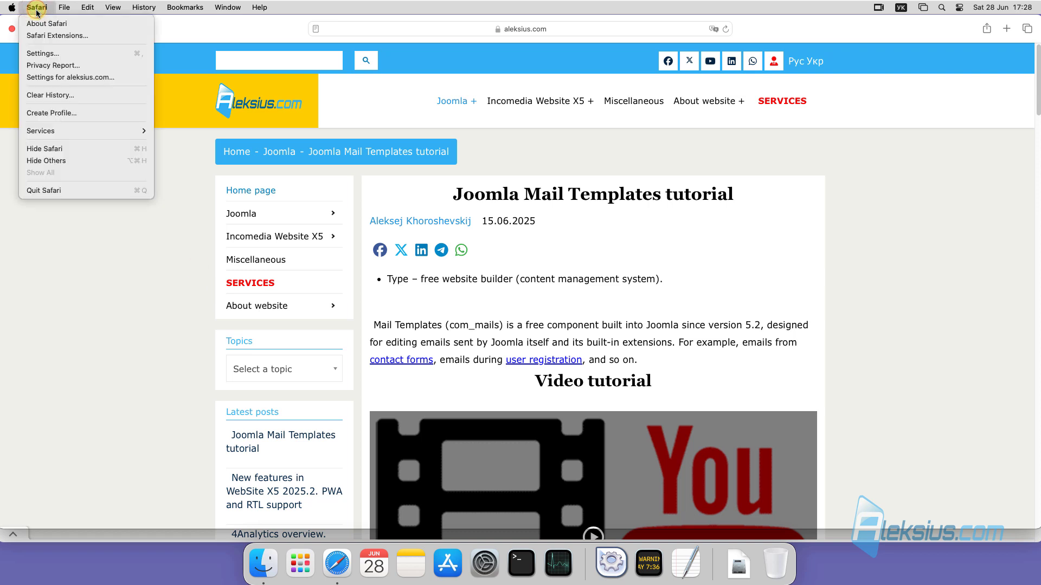
click(55, 54)
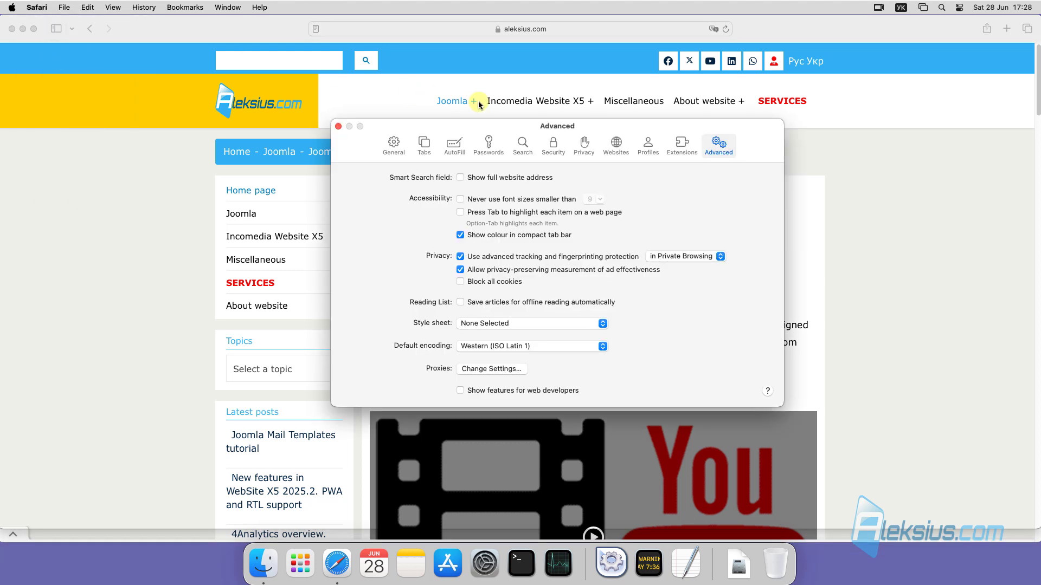
click(716, 142)
click(458, 390)
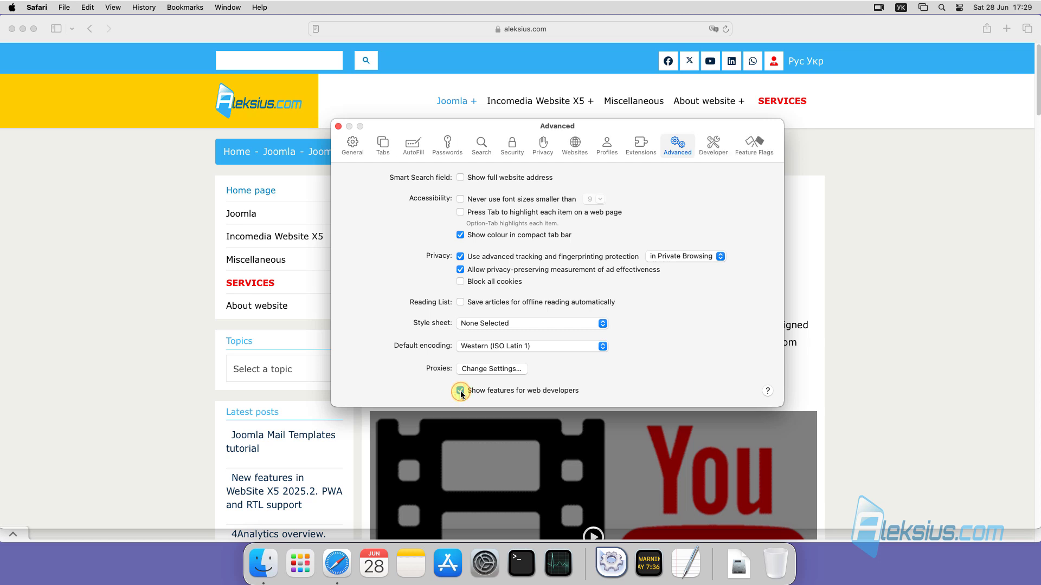
click(338, 126)
Show Safari's Web Inspector for the Joomla Mail Templates page and activate element selection.
click(233, 8)
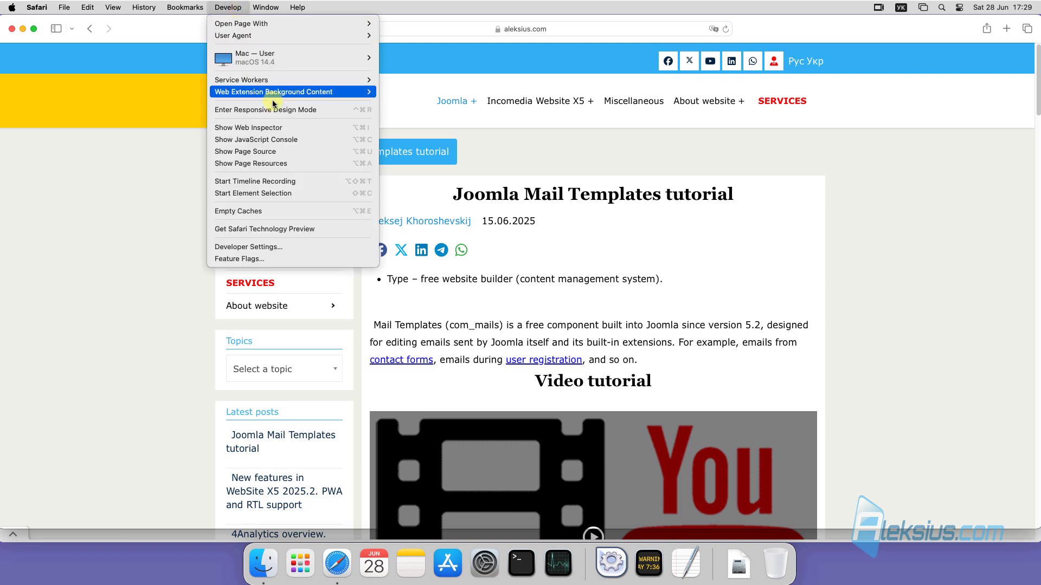
click(288, 127)
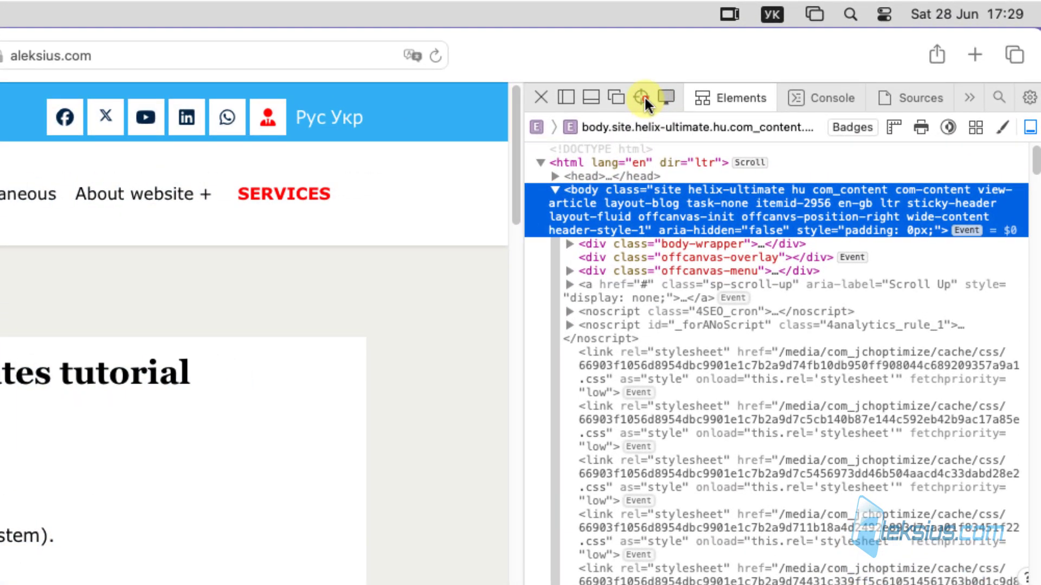
click(642, 96)
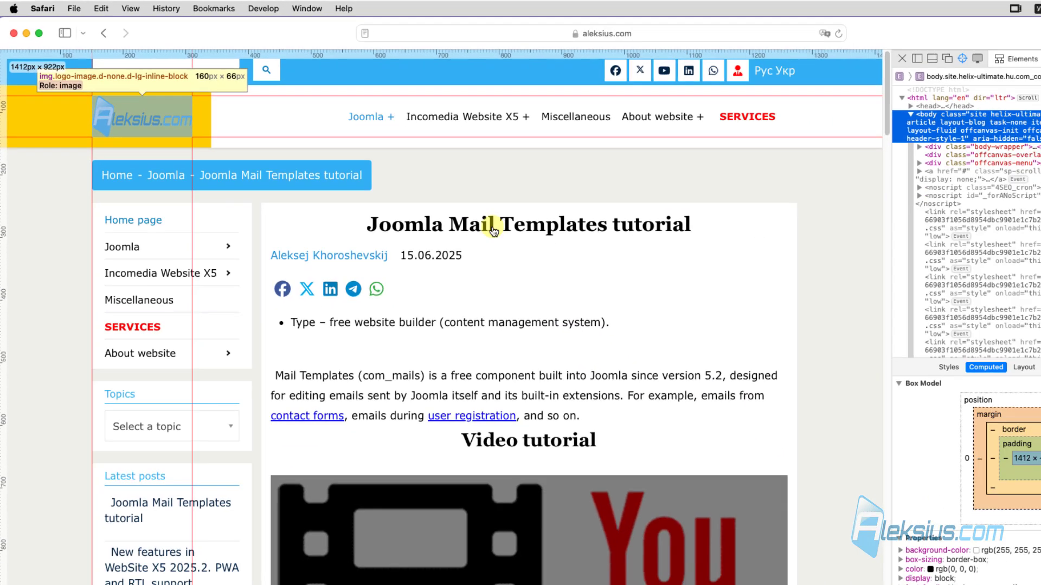
Inspect the pixel dimensions of the Edit Mail Template screenshot in the article using Safari's inspector.
scroll(960, 448, down, 2)
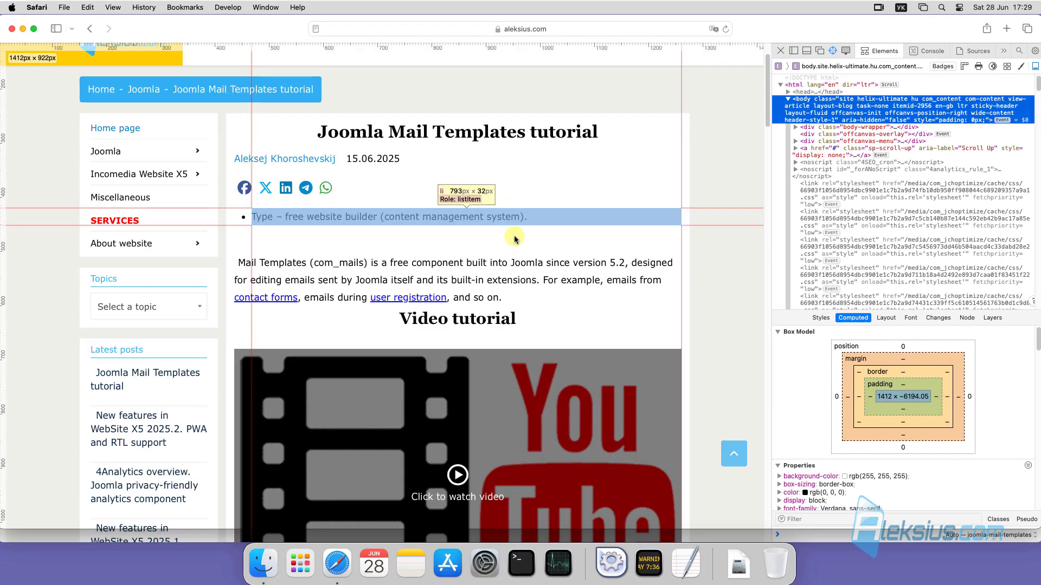
scroll(514, 239, down, 15)
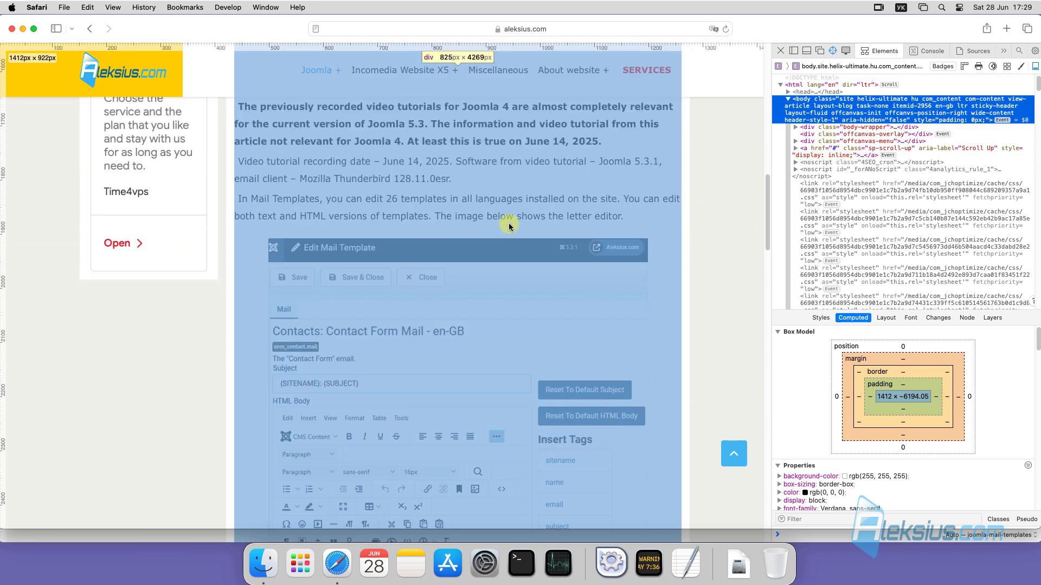
scroll(509, 227, down, 1)
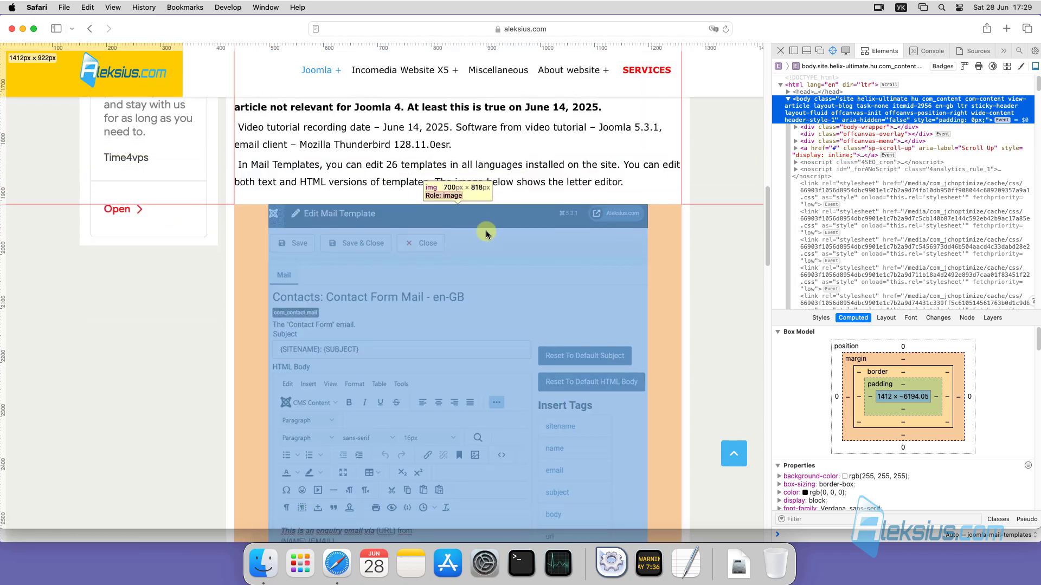
scroll(460, 265, down, 1)
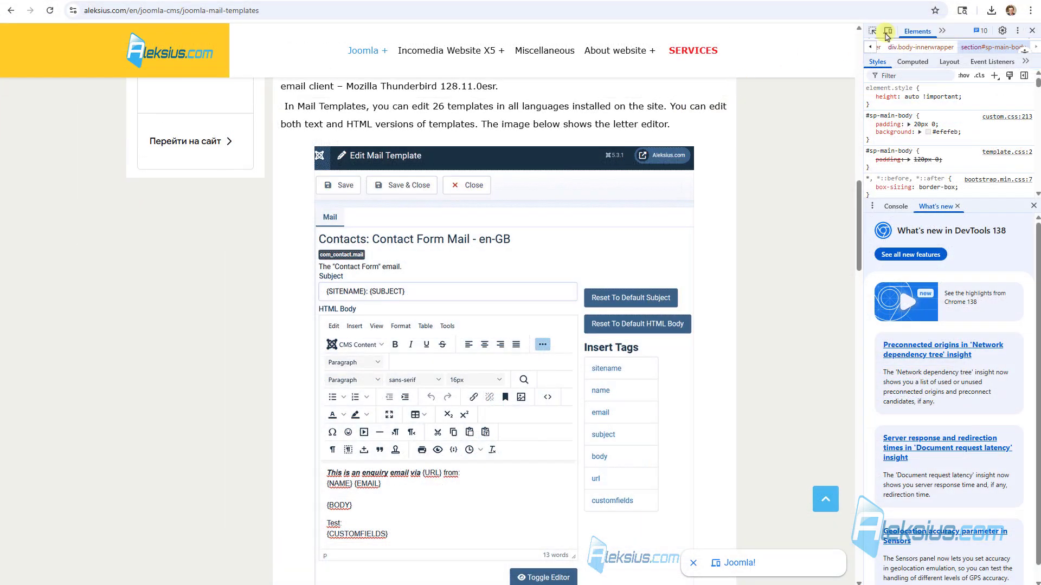
Switch to the Photopea website and start the online photo editor.
click(872, 31)
key(alt+Tab)
click(339, 89)
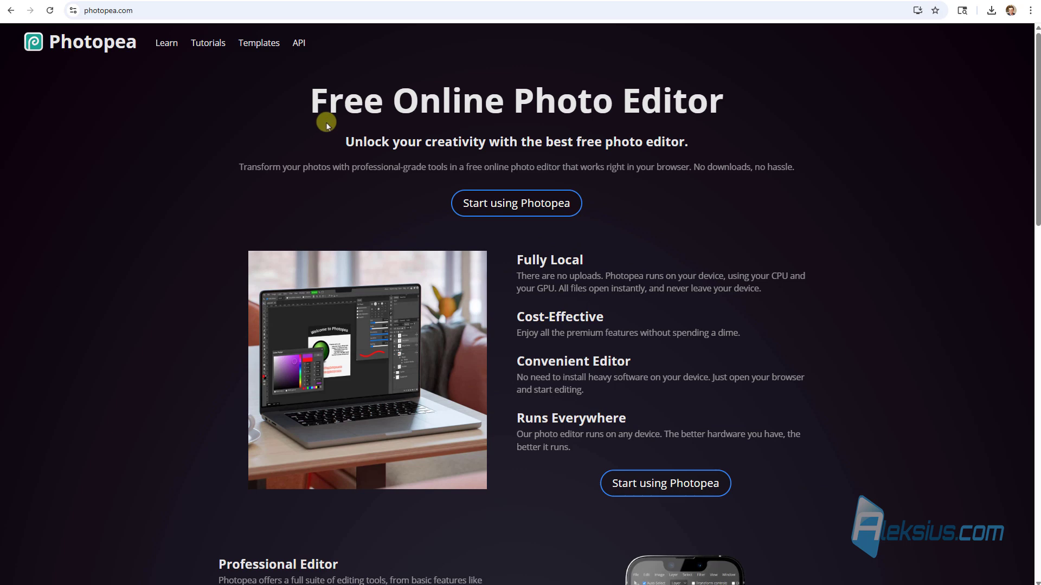
click(489, 213)
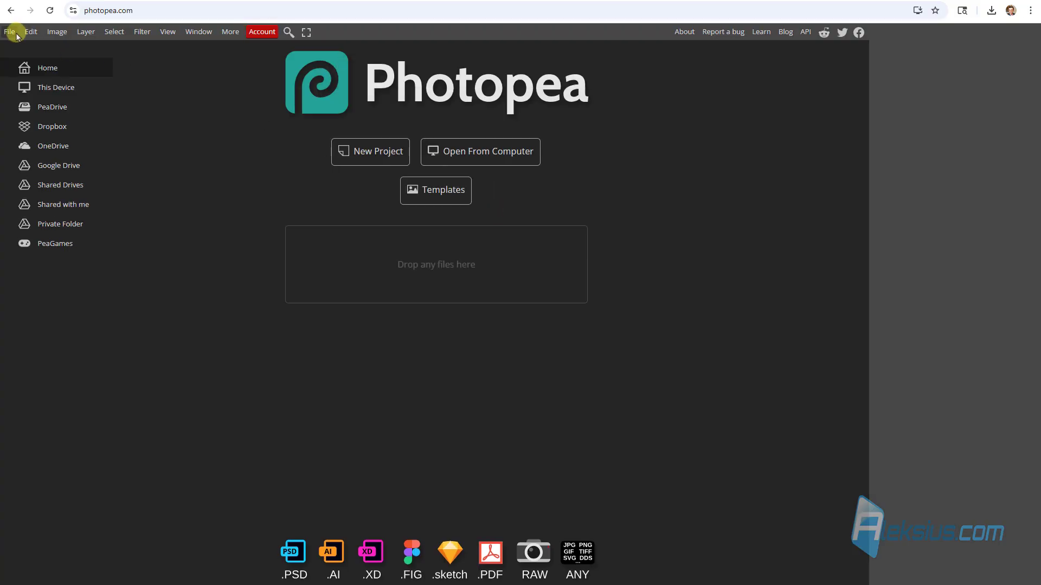
Dismiss the data consent prompt and open the puppy-1047521 JPG from the Downloads folder.
click(15, 33)
click(34, 63)
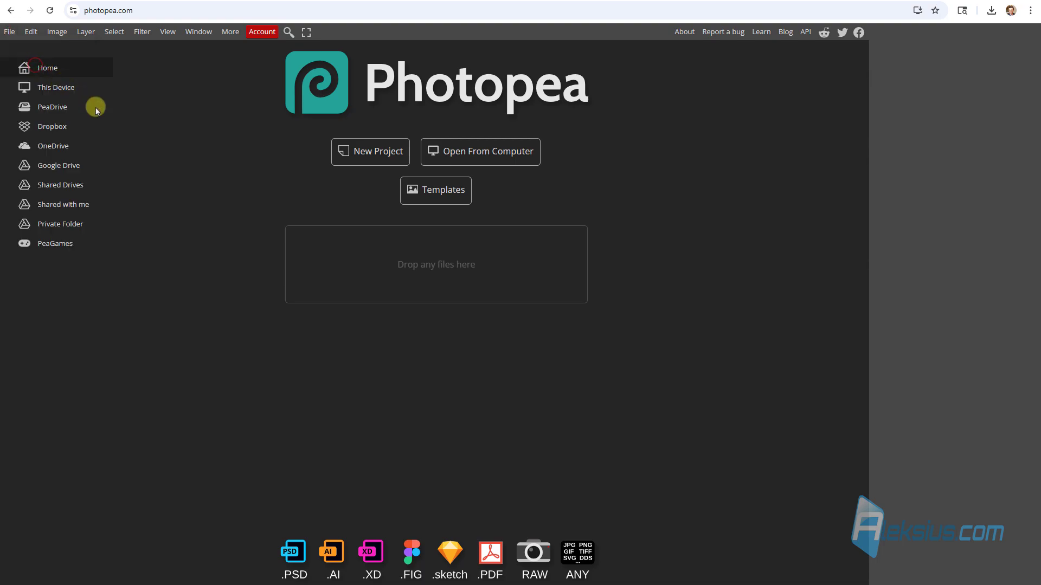
double_click(52, 88)
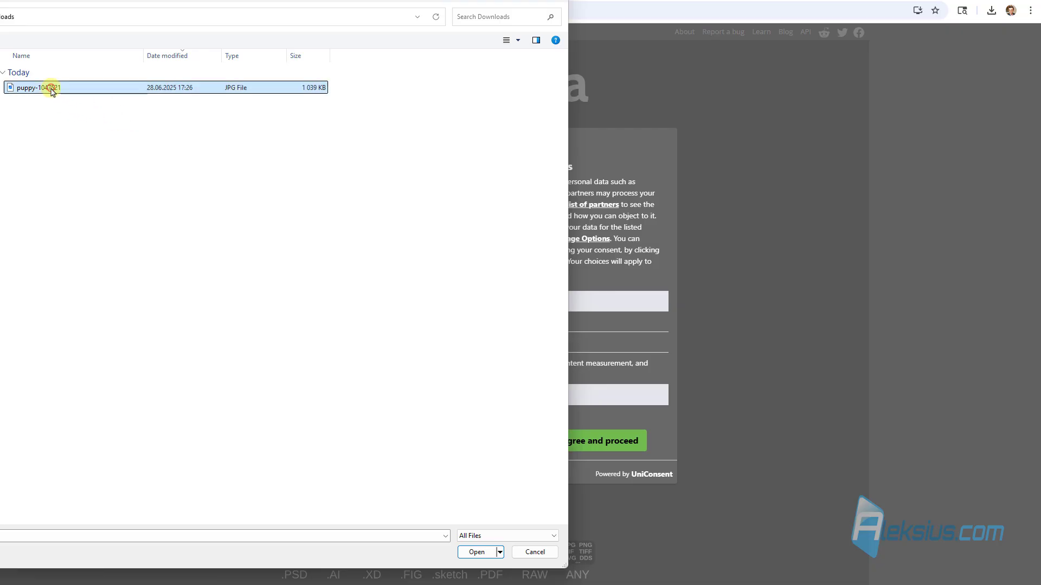
click(582, 441)
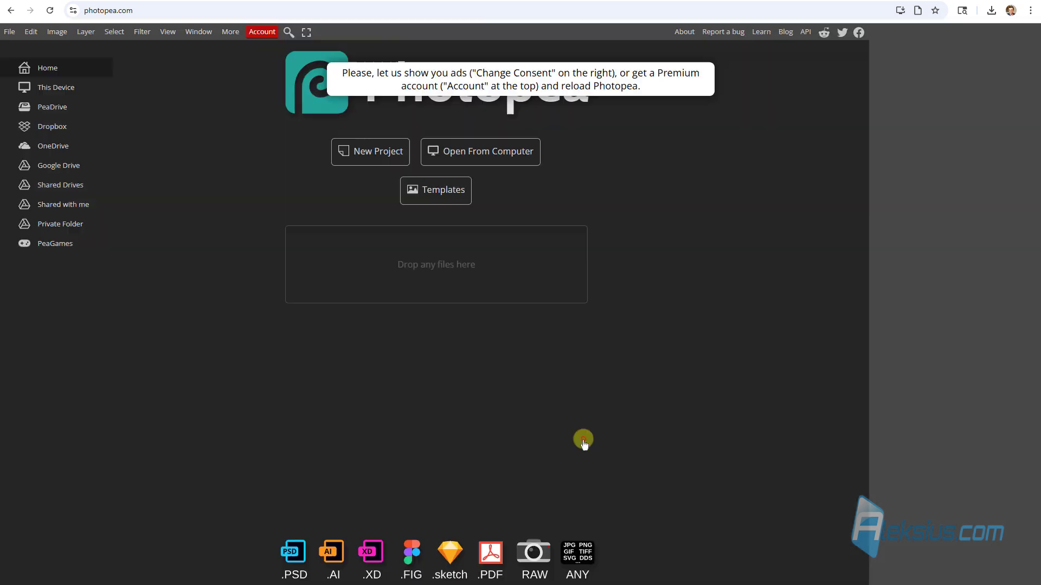
click(10, 31)
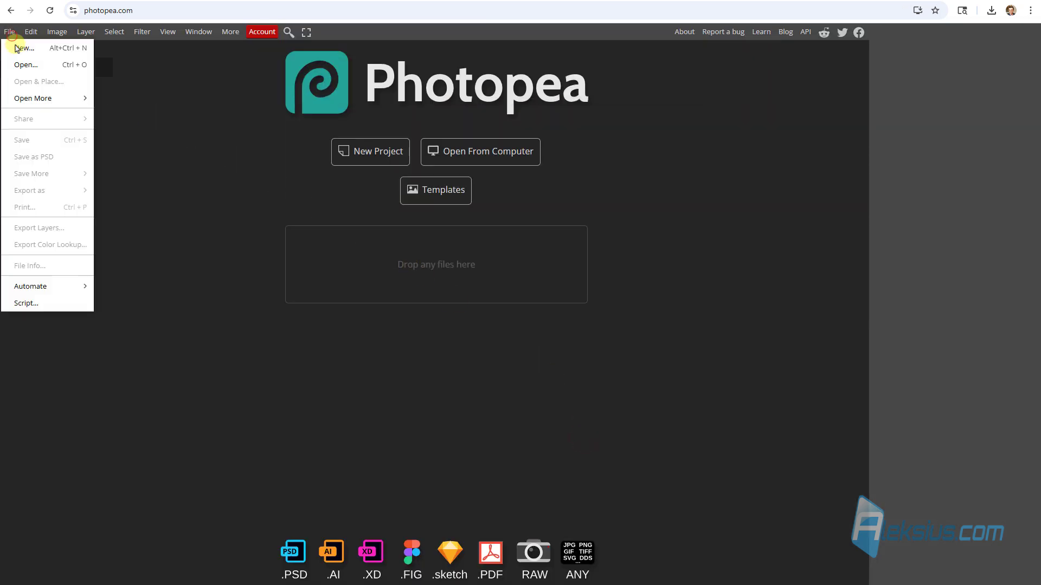
click(46, 65)
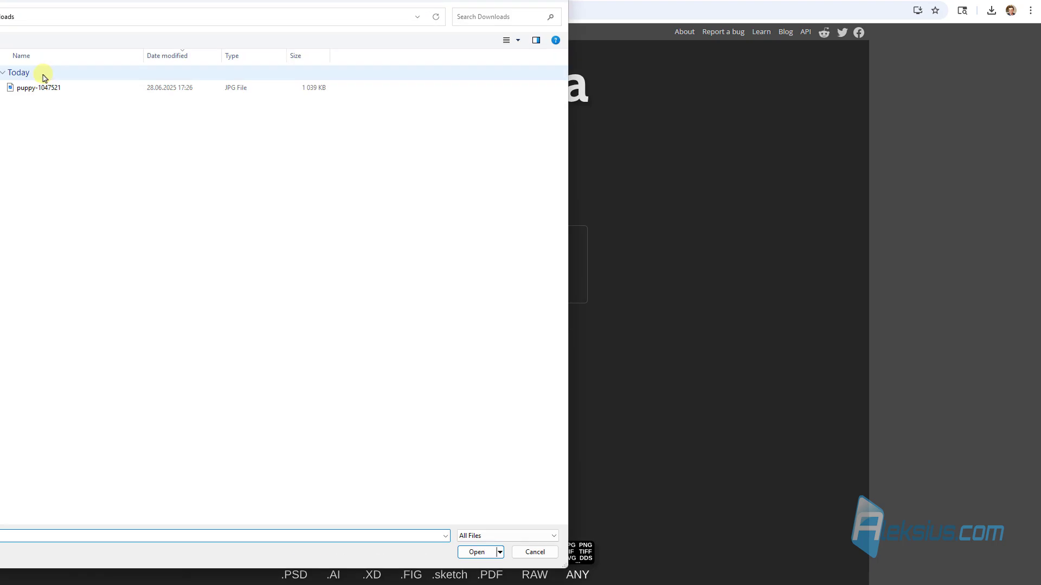
double_click(38, 88)
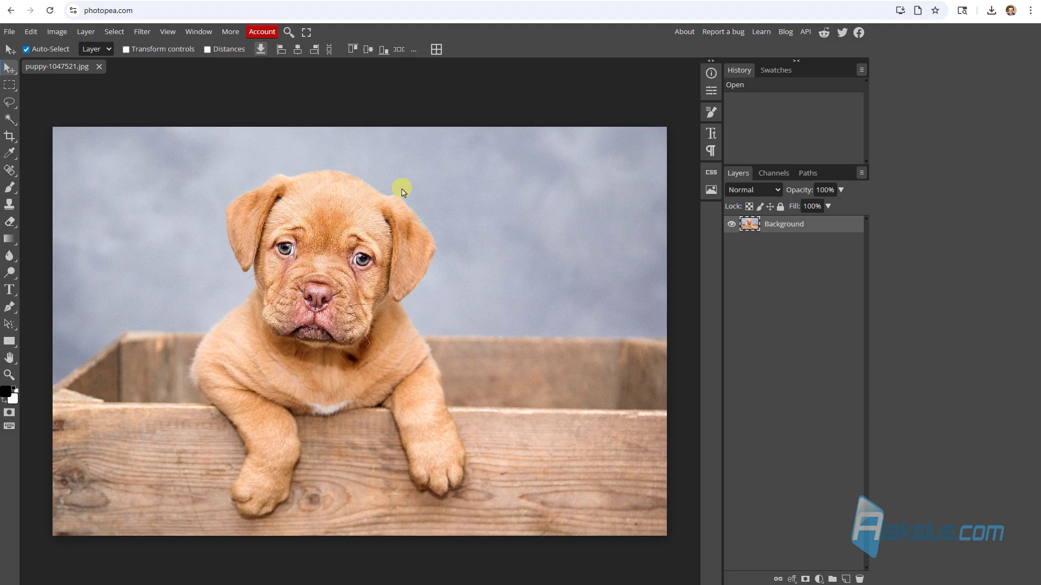
Start cropping the puppy photo with the Crop tool and set the crop frame to a 1 : 1 ratio.
click(11, 136)
click(62, 137)
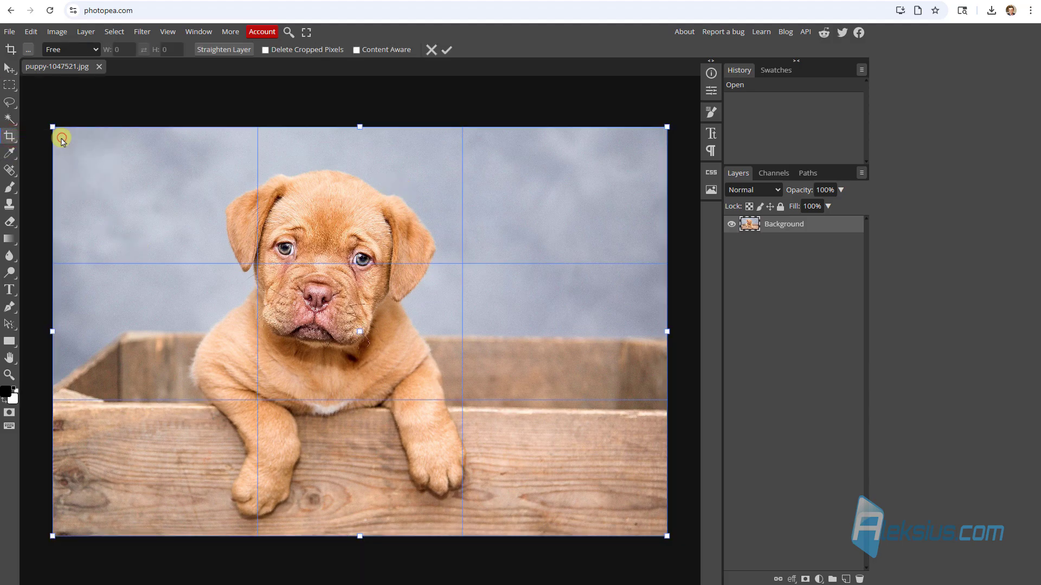
click(93, 49)
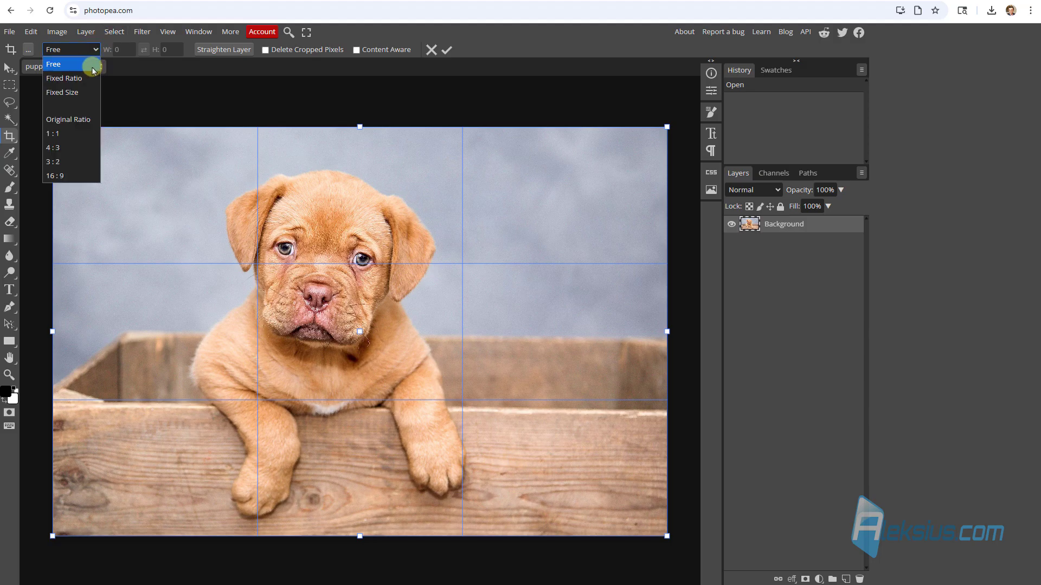
click(80, 134)
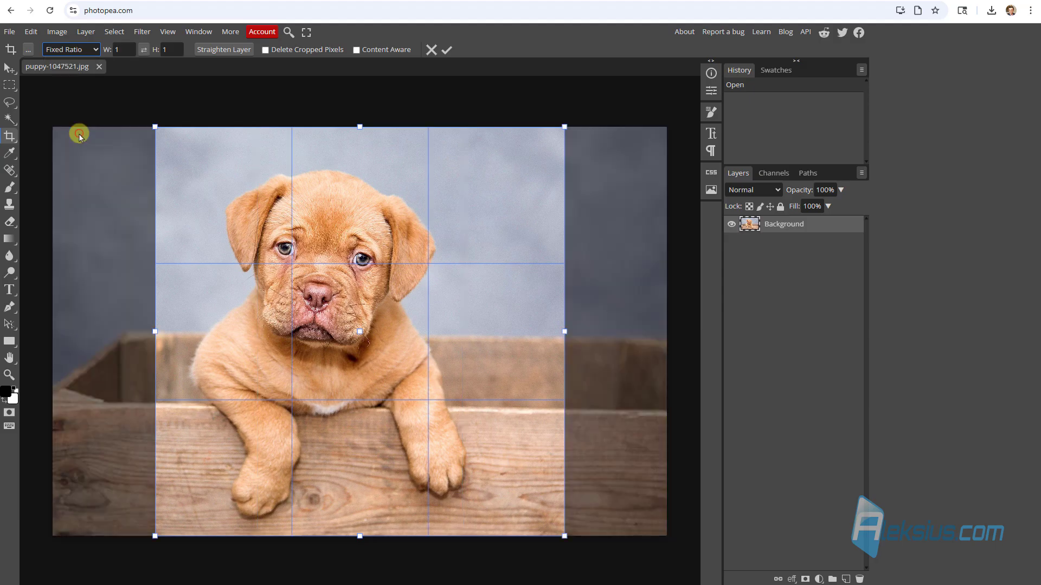
click(347, 238)
Change the fixed crop ratio to 700 by 818, shift the frame to centre the puppy, and apply the crop.
click(121, 49)
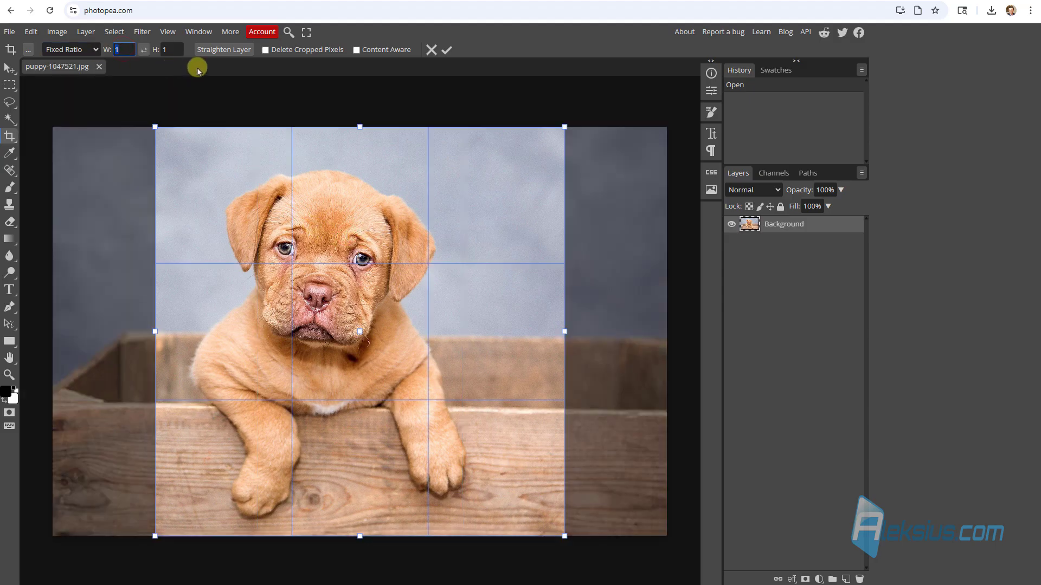
click(168, 50)
double_click(170, 50)
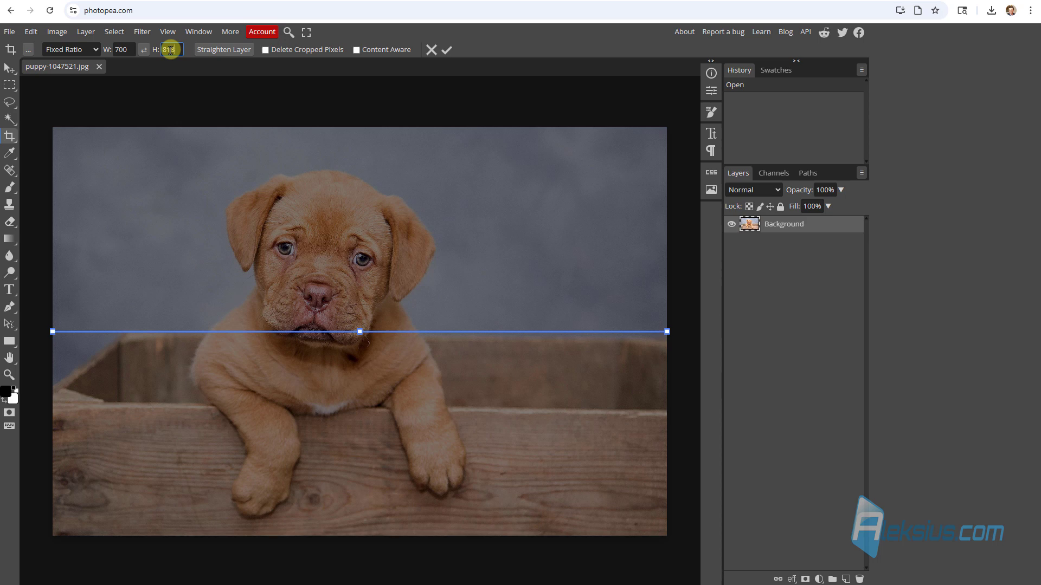
text(818)
key(Return)
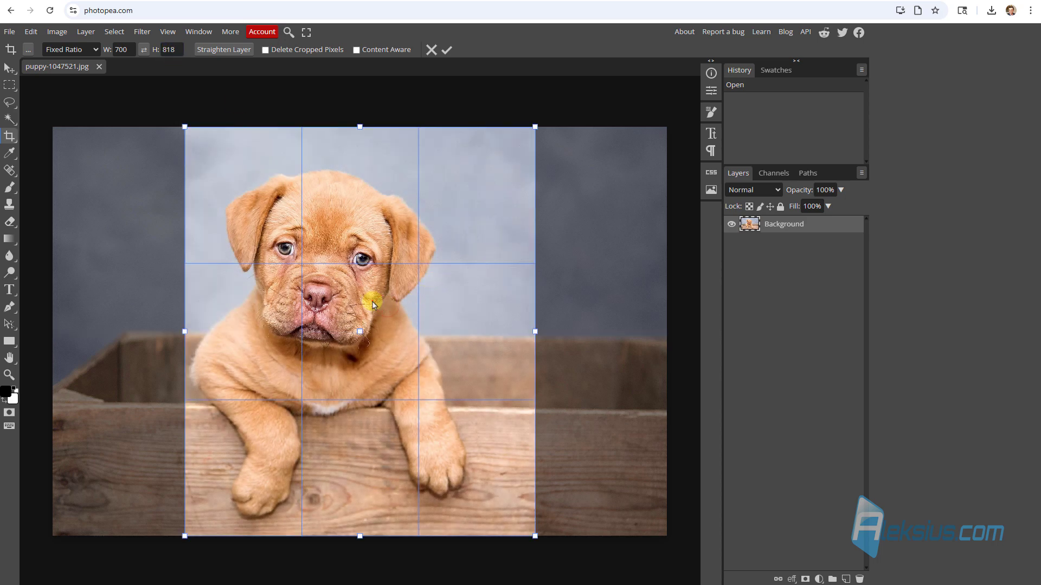
drag(425, 297, 336, 305)
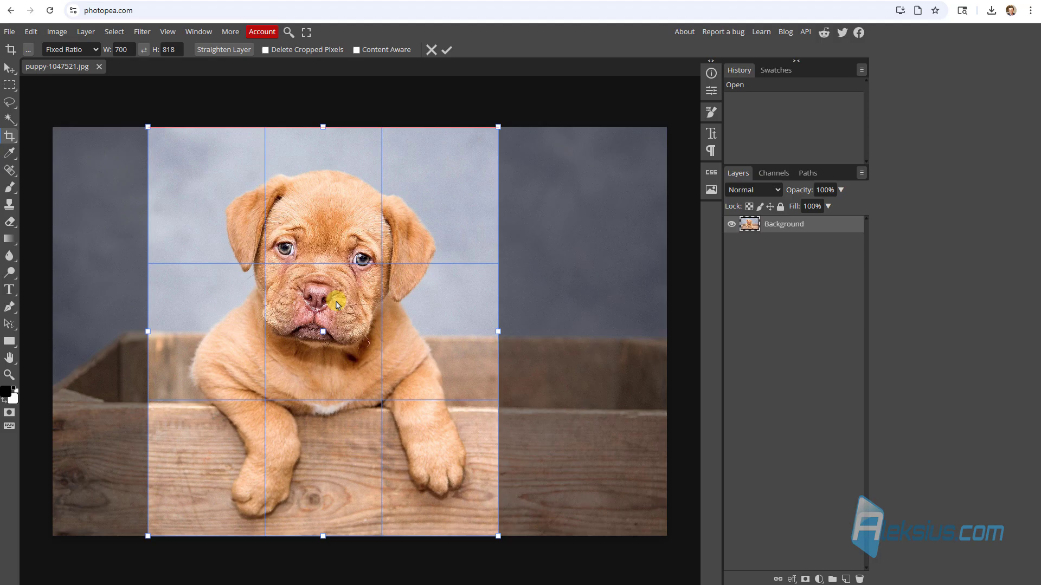
click(446, 52)
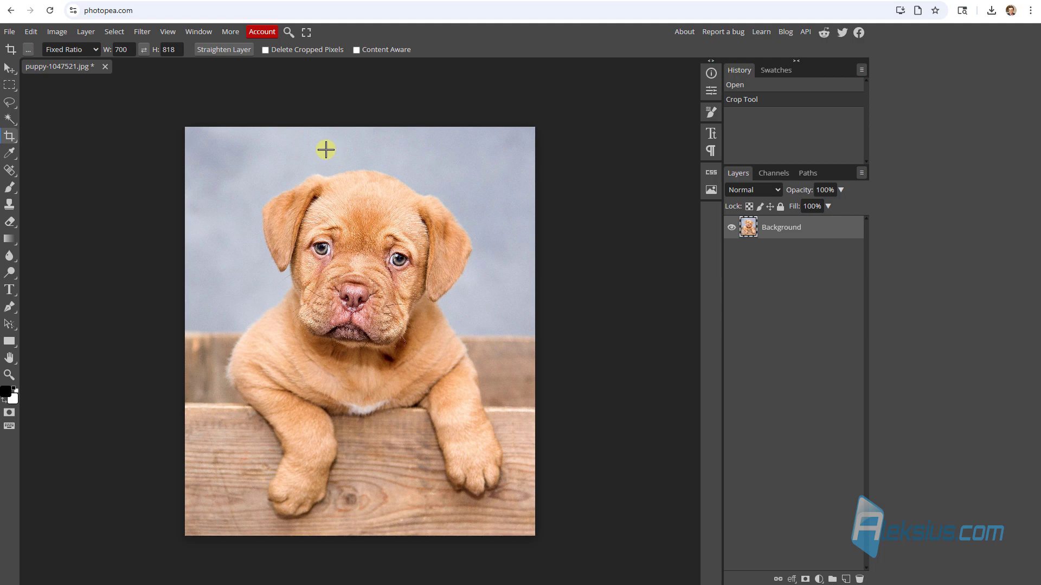
Resize the cropped image to 700 pixels wide and 818 pixels high, keeping its proportions.
click(57, 32)
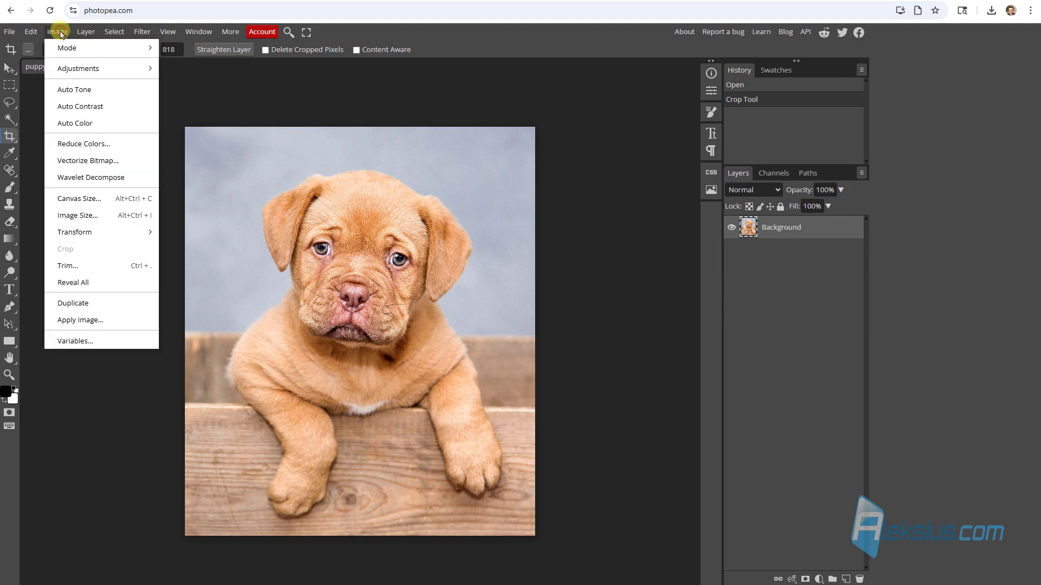
click(77, 215)
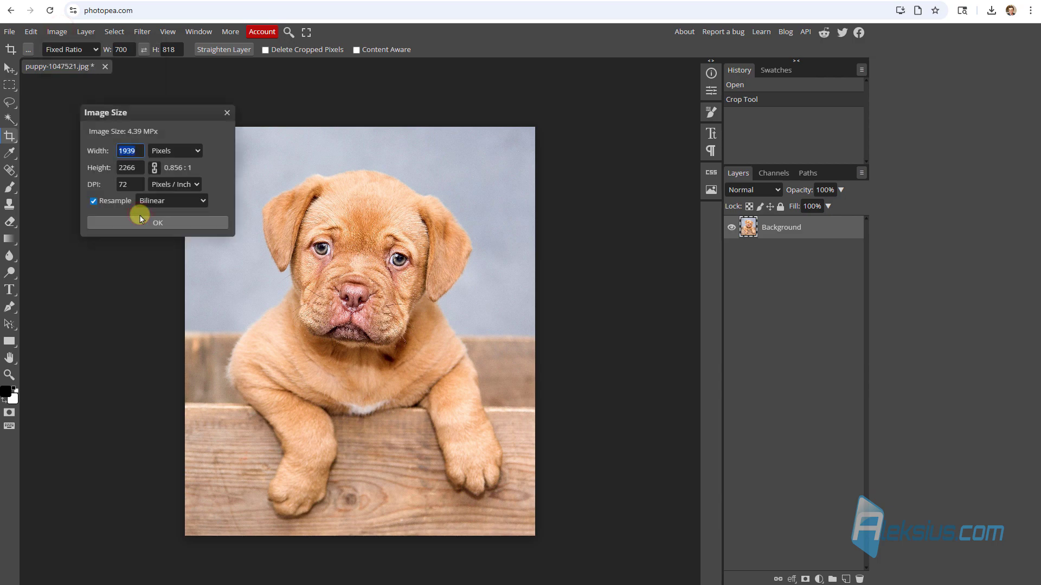
text(700)
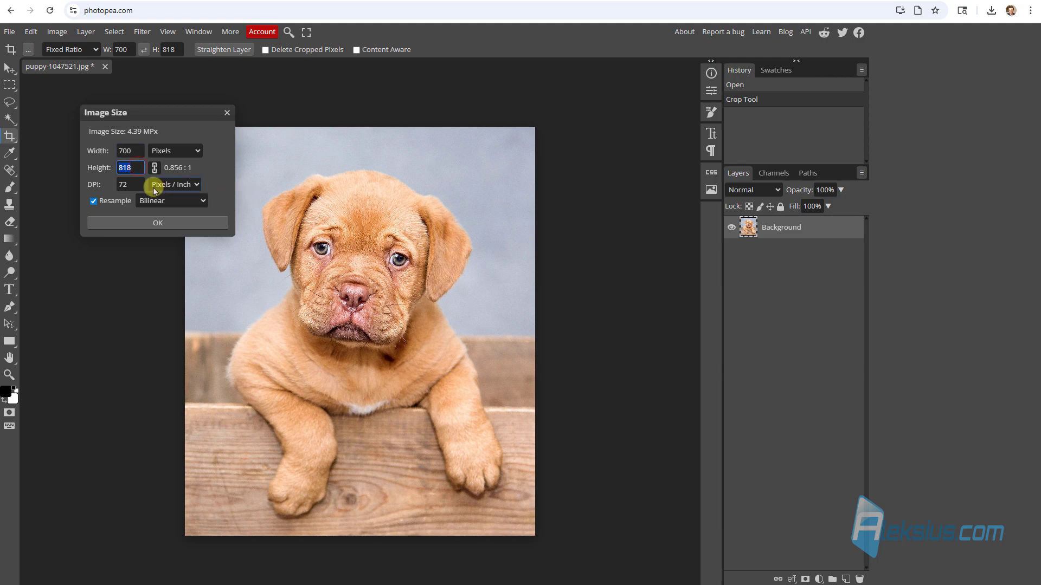
click(135, 170)
click(171, 224)
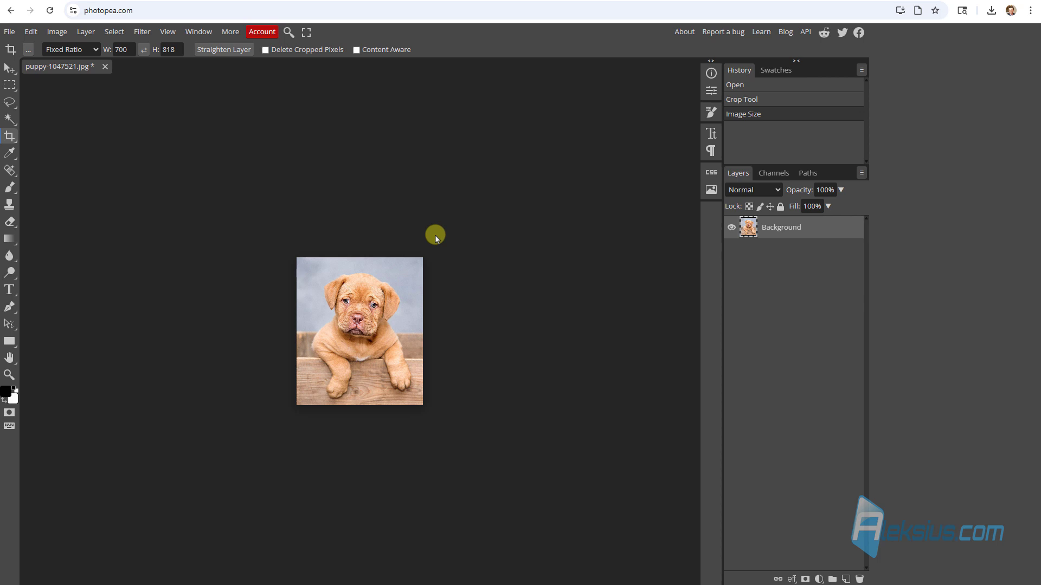
key(ctrl+plus)
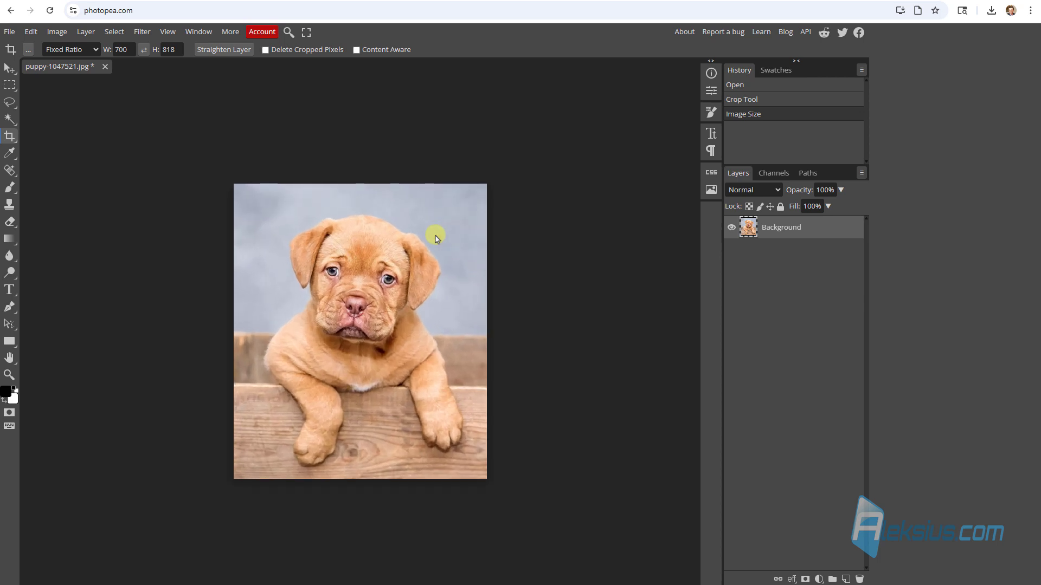
key(ctrl+plus)
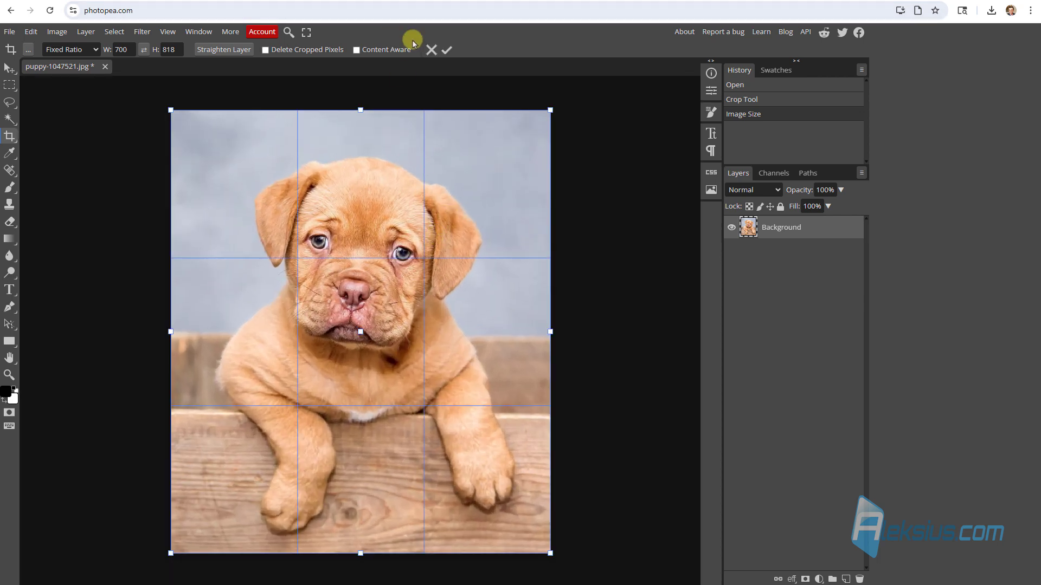
click(430, 50)
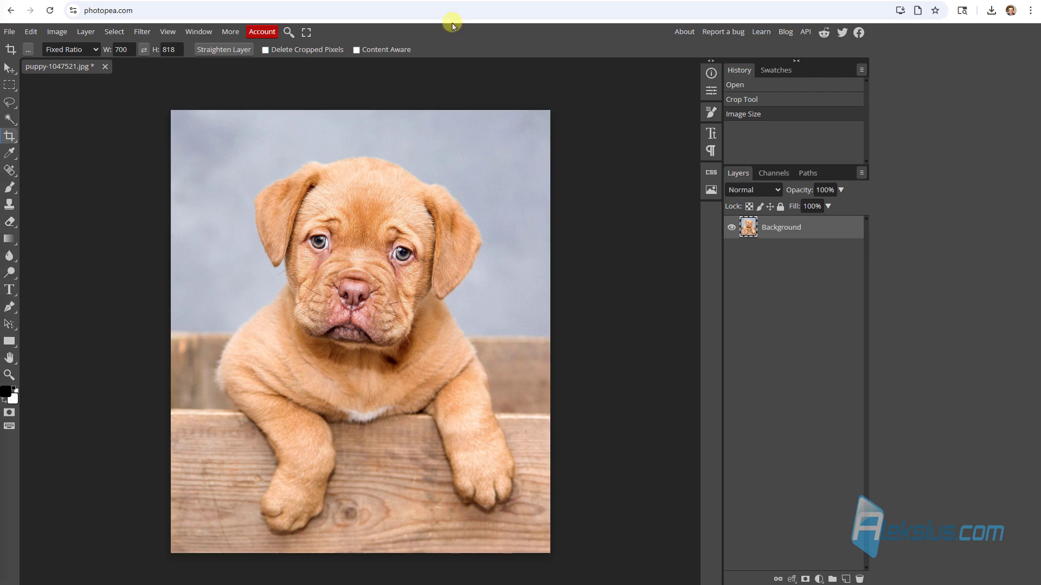
Export the resized puppy image as a PNG at 700 by 818 px with 100% quality.
click(10, 32)
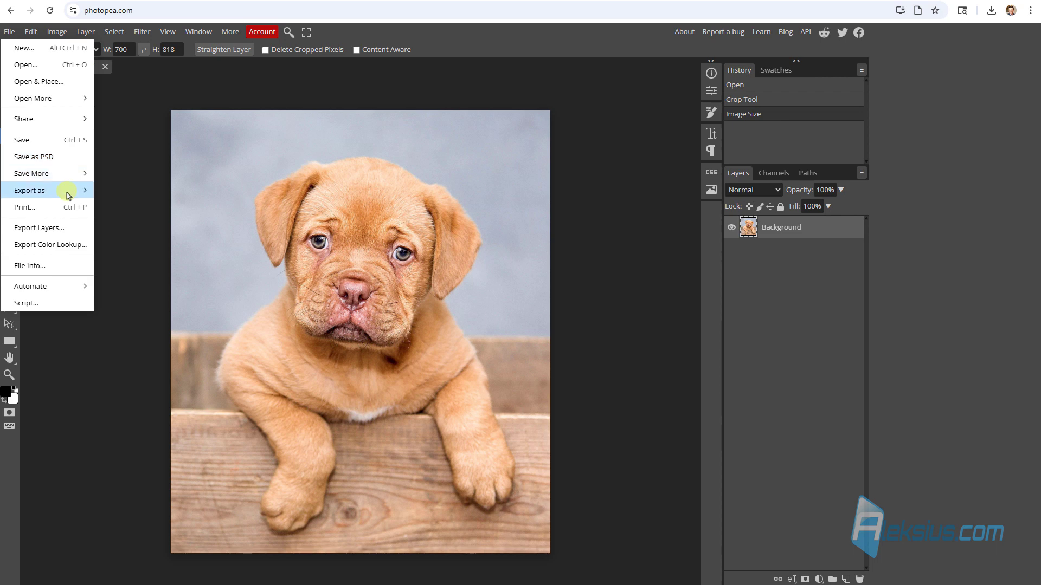
mouse_move(68, 195)
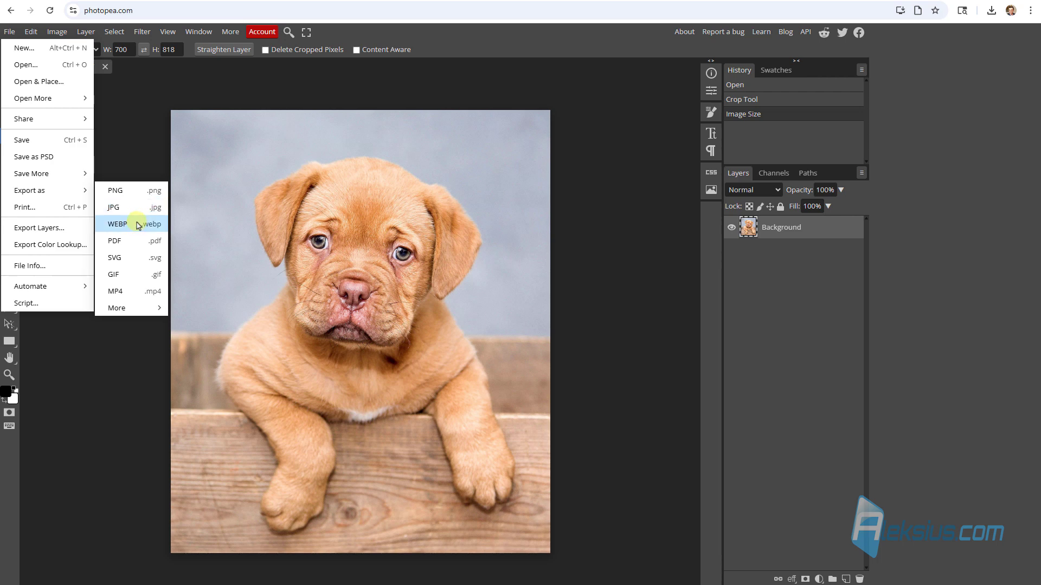
click(137, 194)
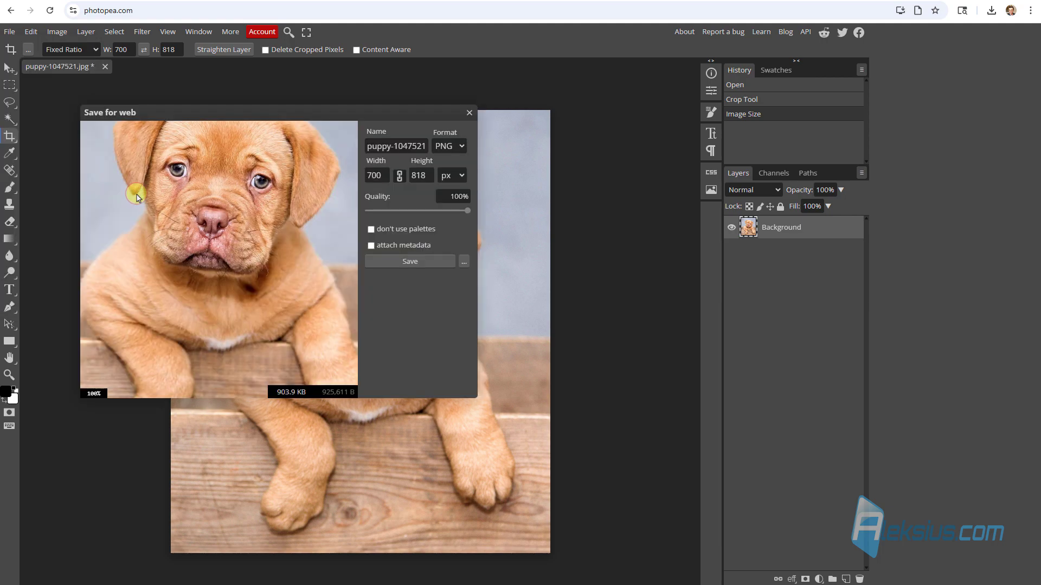
click(411, 262)
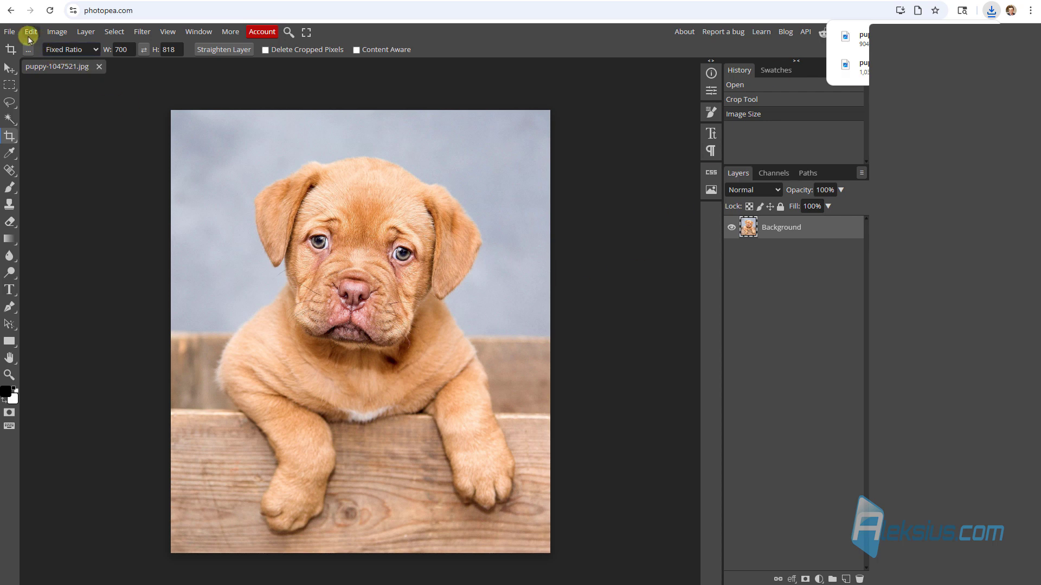
Export the same image as a JPG at 700 by 818 px with 70% quality.
click(10, 31)
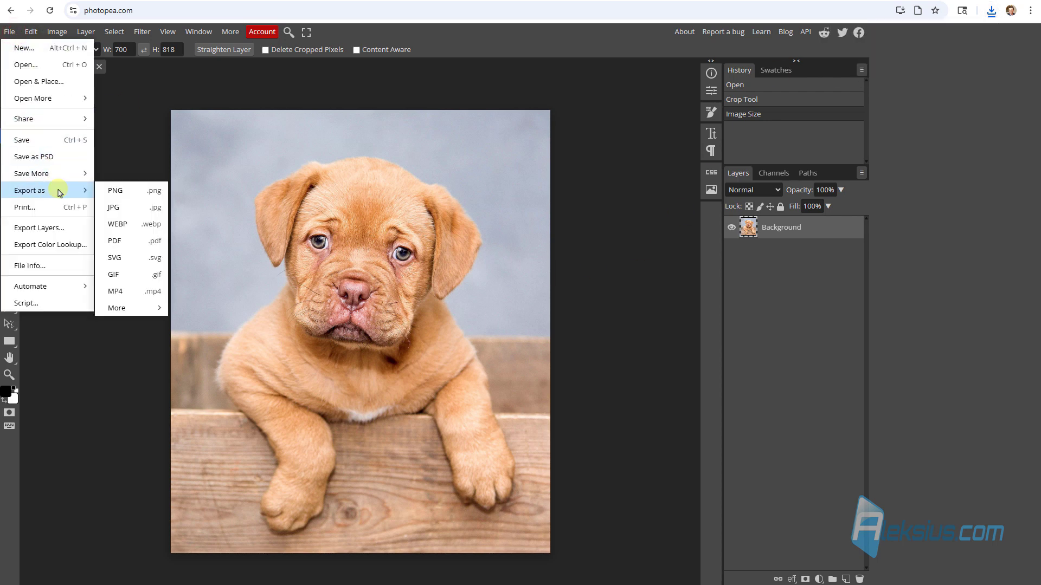
click(130, 207)
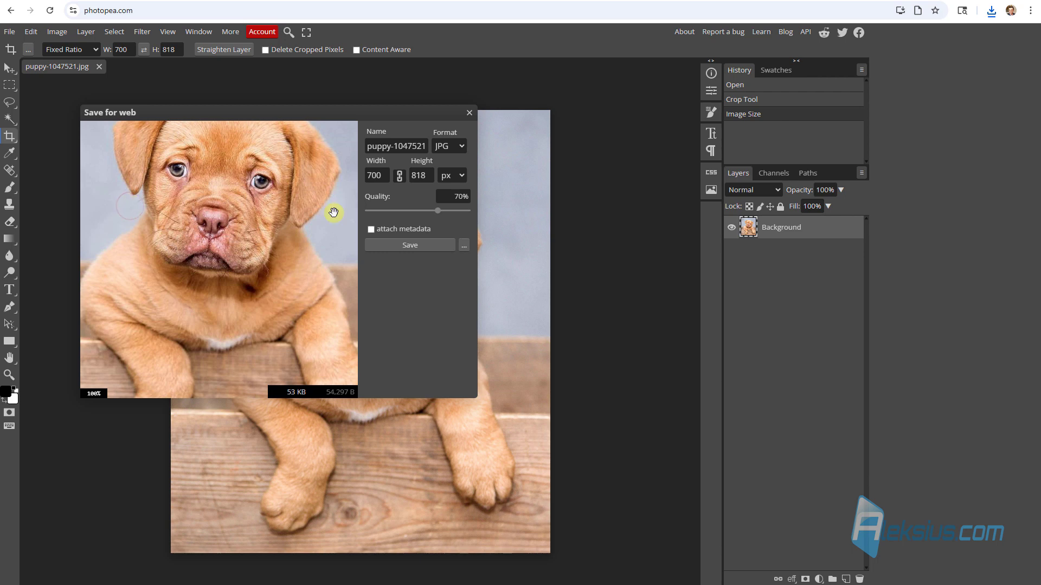
click(450, 196)
click(417, 246)
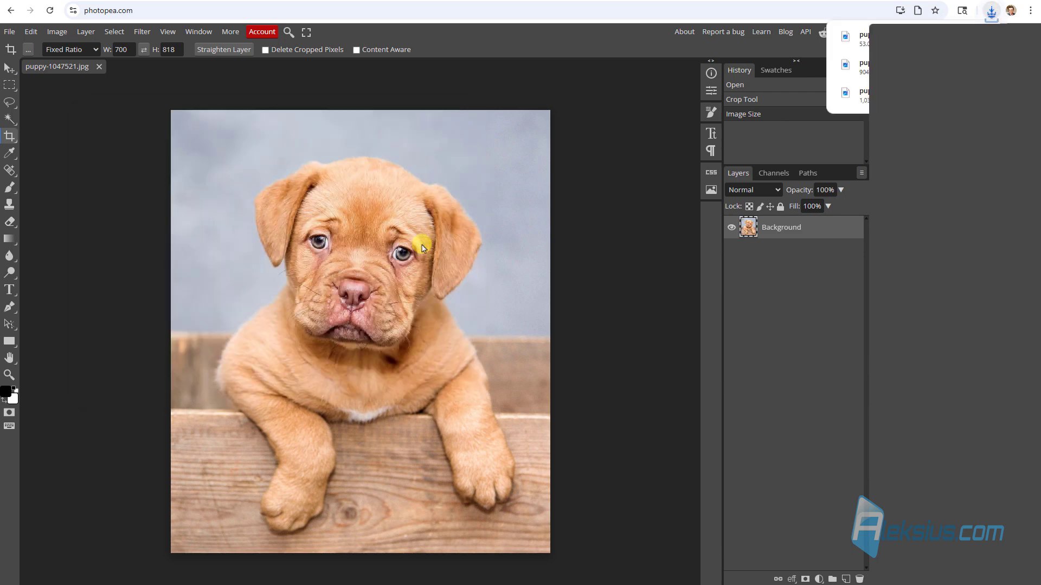
Export the image in WEBP format at 700 by 818 px with 70% quality.
click(10, 32)
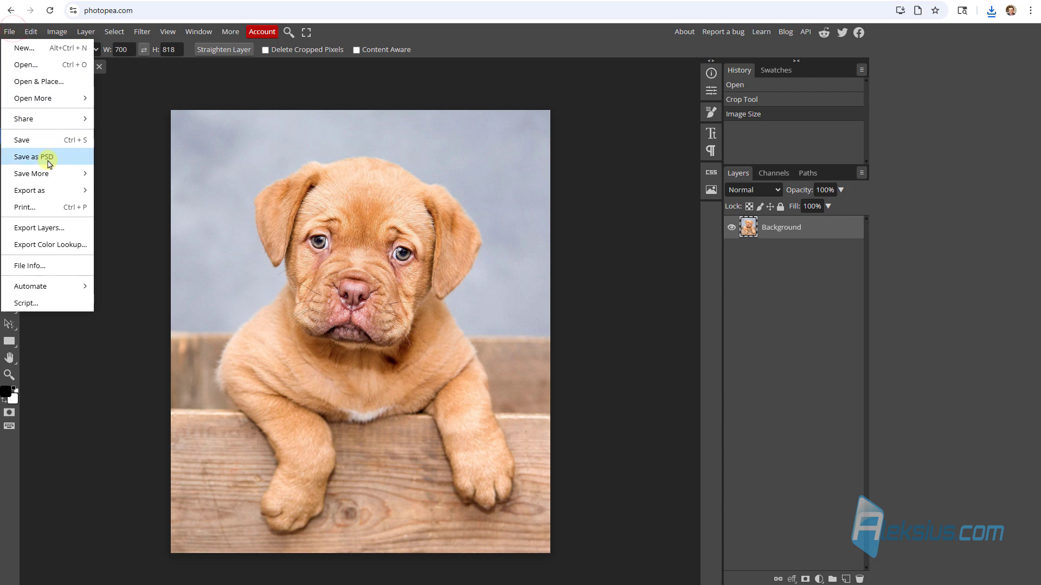
mouse_move(59, 177)
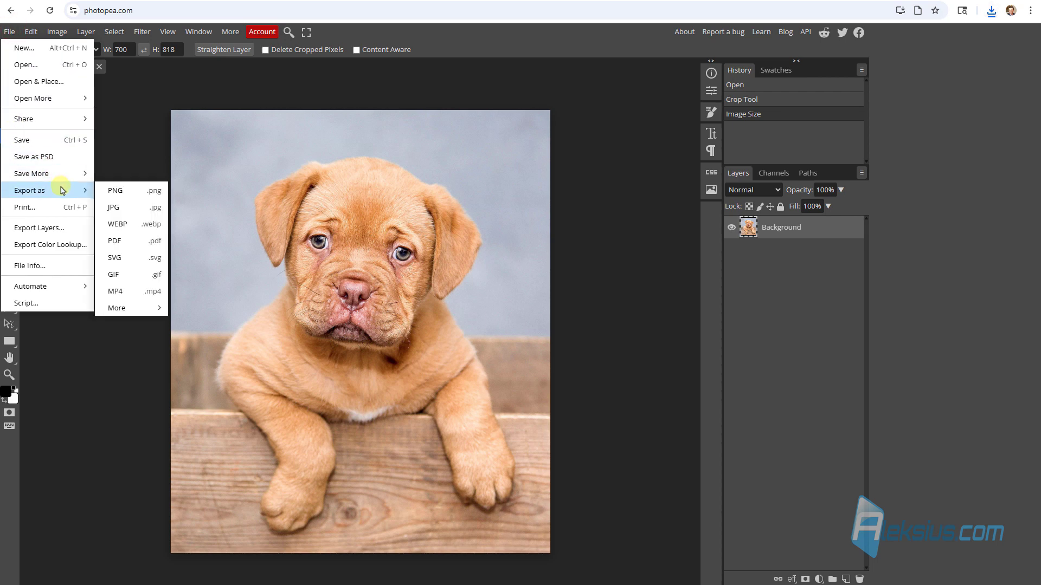
click(126, 224)
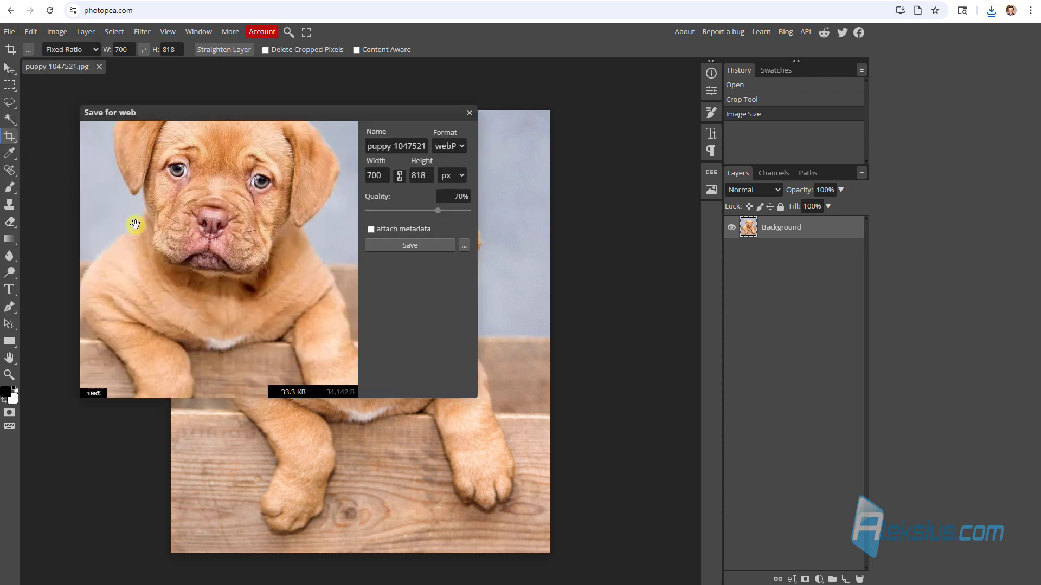
click(422, 249)
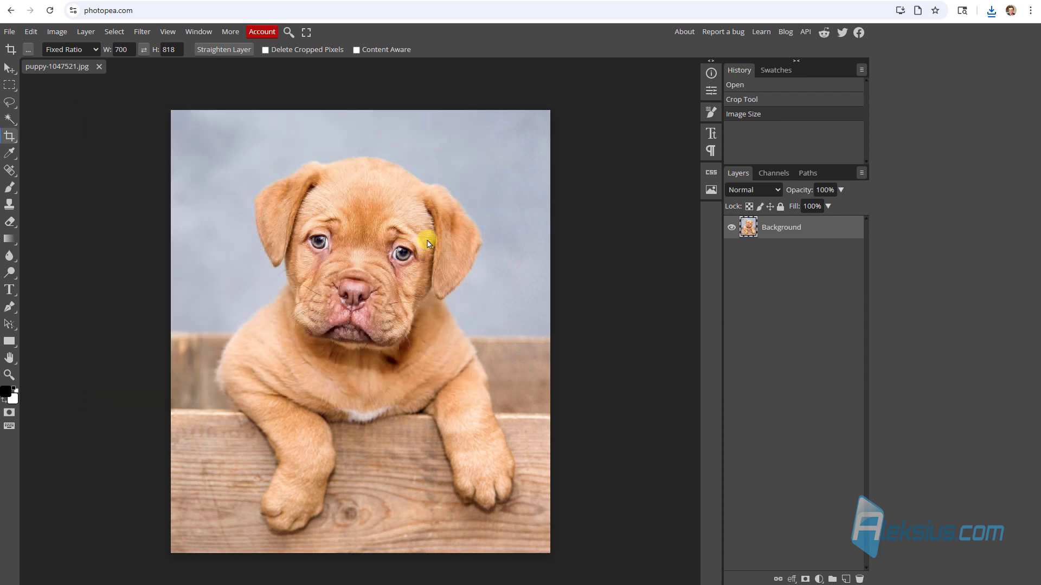
Switch to the Downloads folder and compare the file sizes and dimensions of the original photo and the PNG, JPG and WEBP exports.
key(alt+Tab)
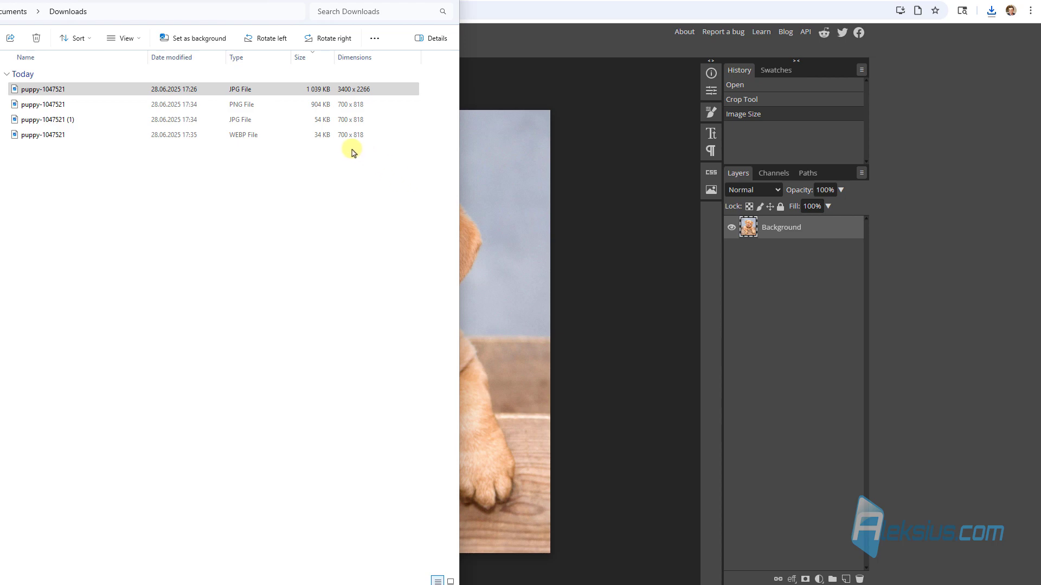
click(226, 88)
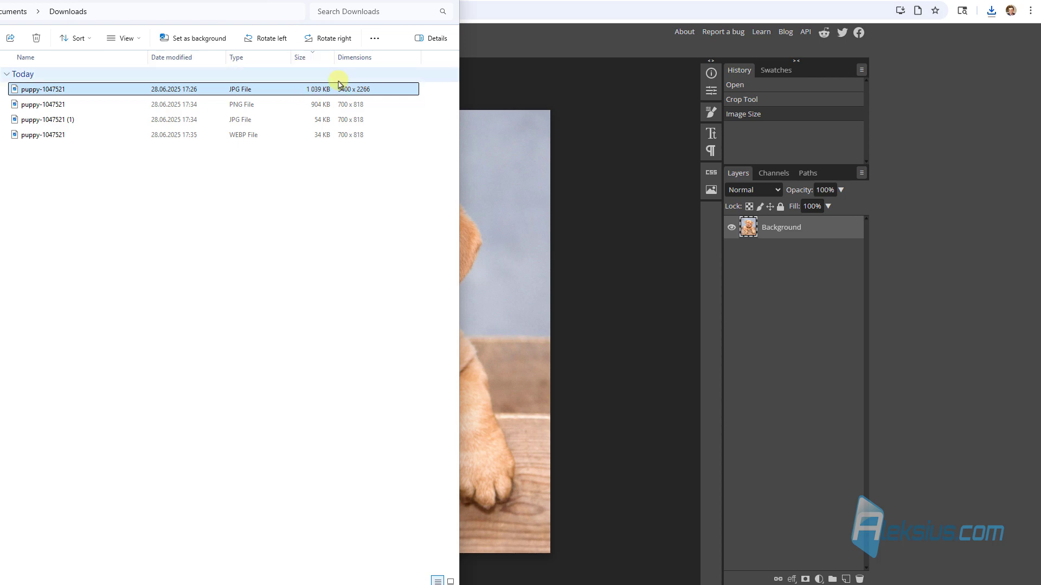
click(151, 113)
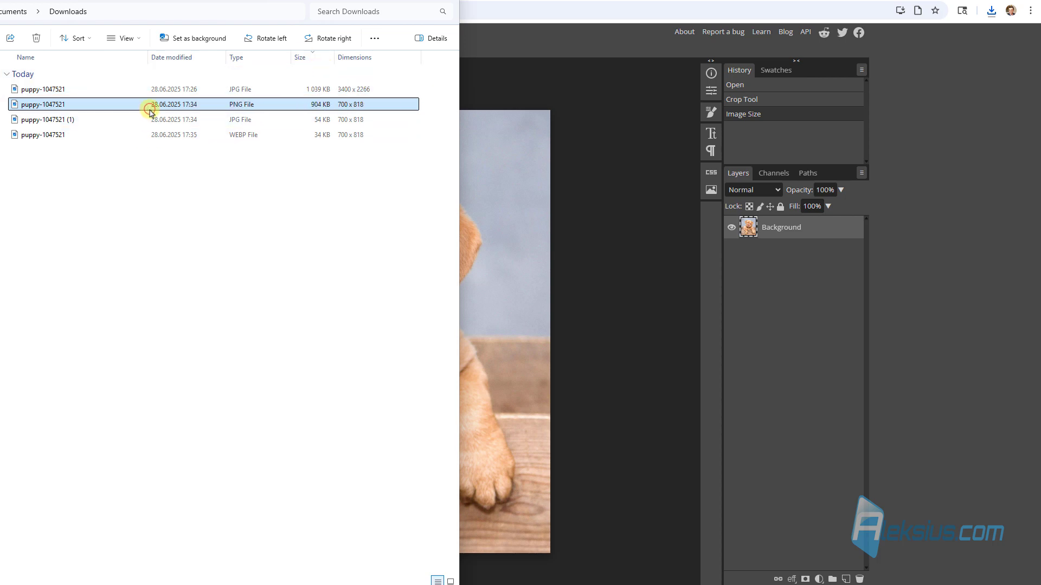
click(296, 124)
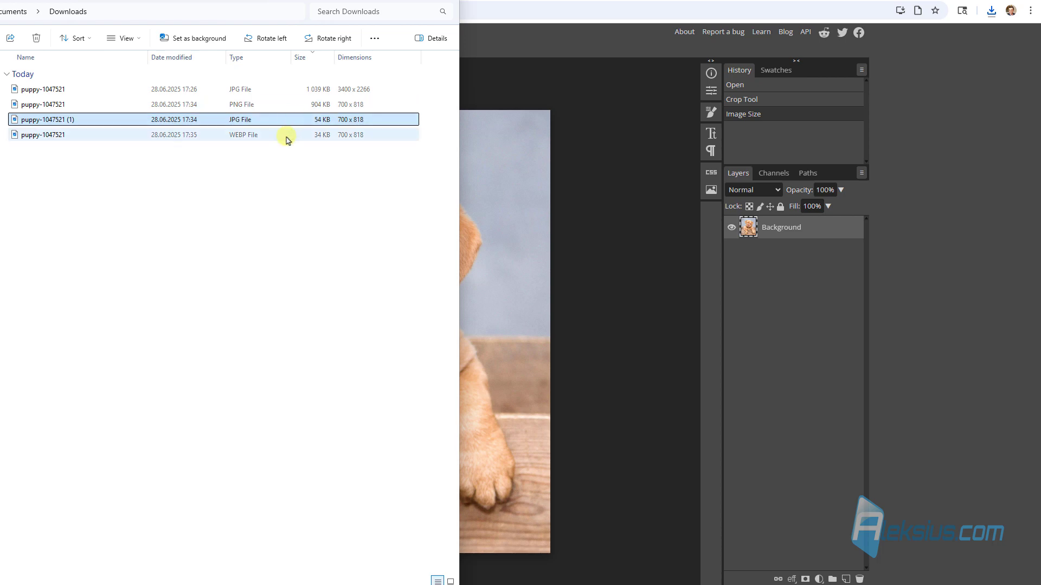
click(287, 136)
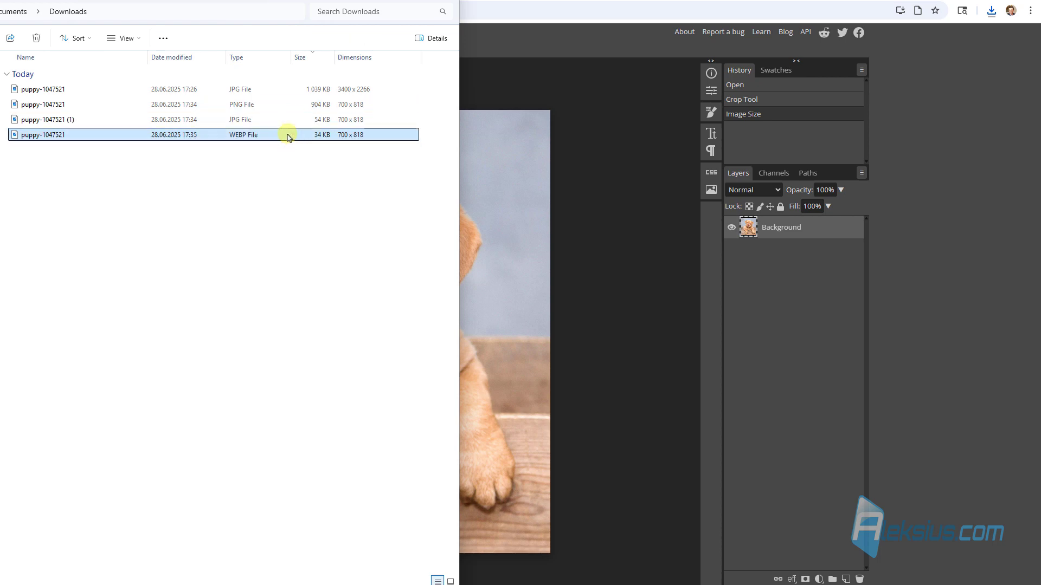
click(74, 119)
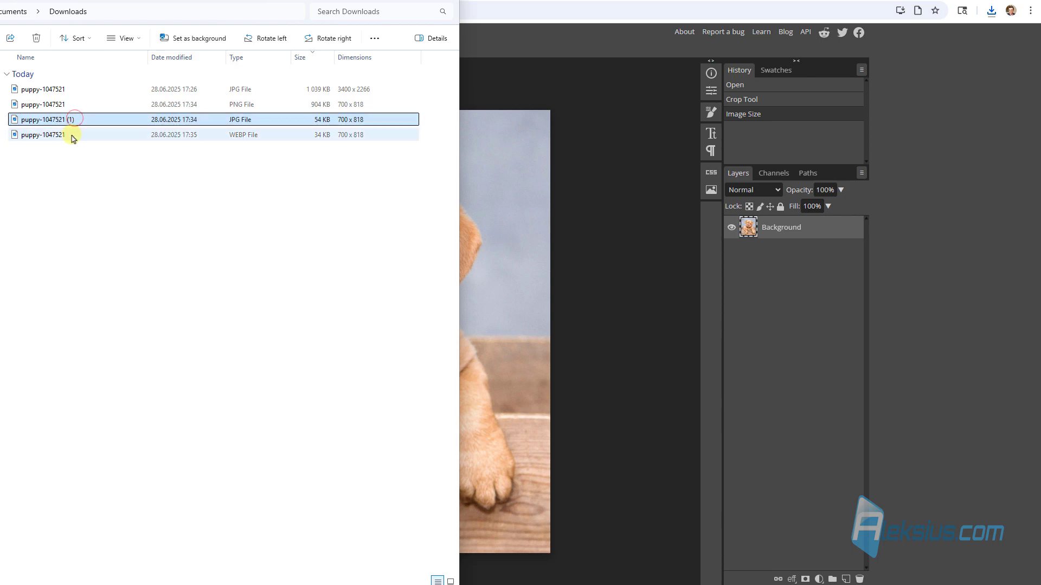
click(73, 136)
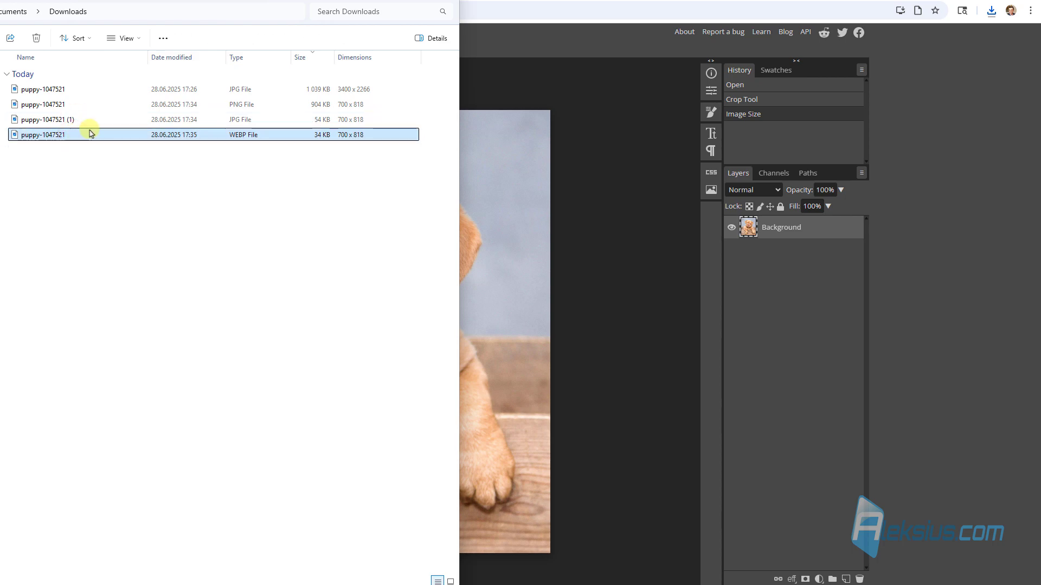
click(294, 108)
click(275, 173)
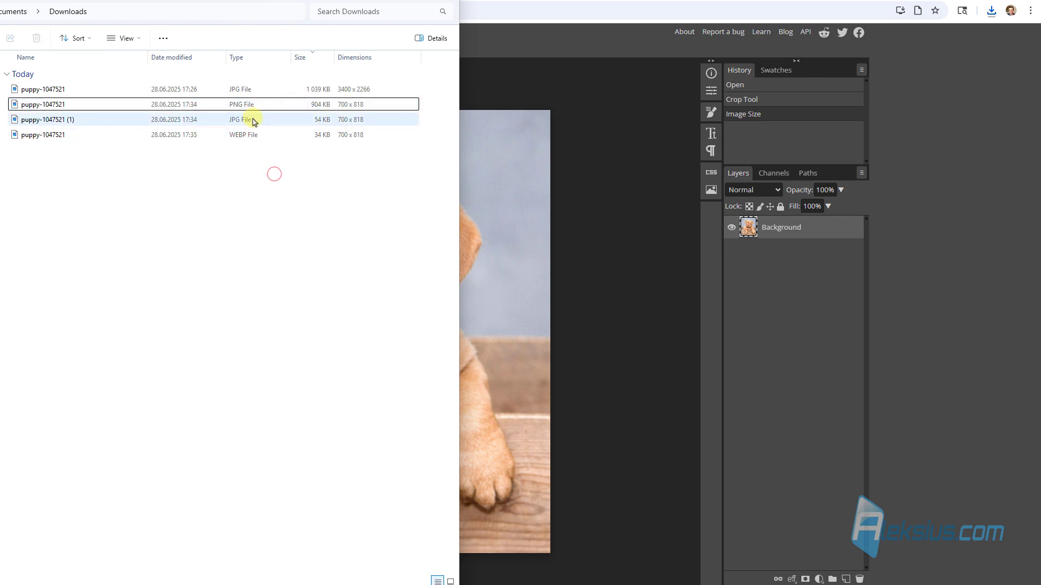
View the original puppy photo and its PNG, JPG and WEBP exports full size to compare quality, and recheck the exports' file sizes.
double_click(251, 93)
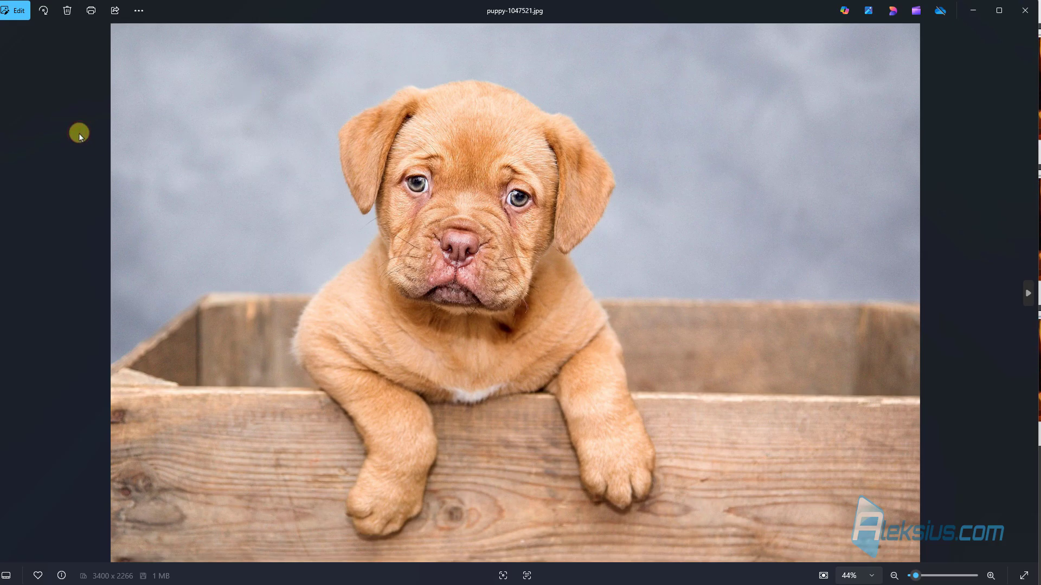
key(Right)
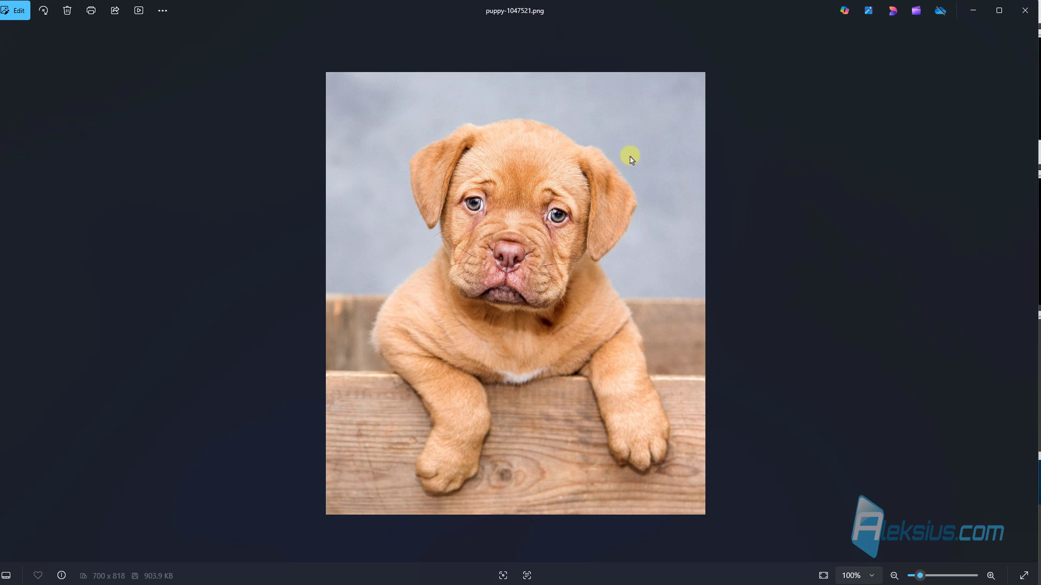
key(Right)
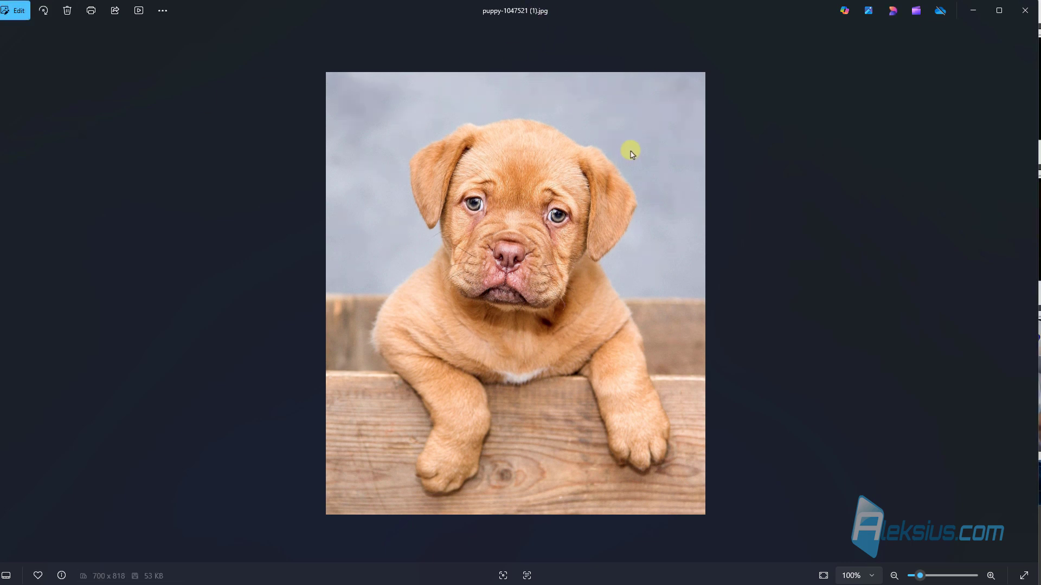
key(Right)
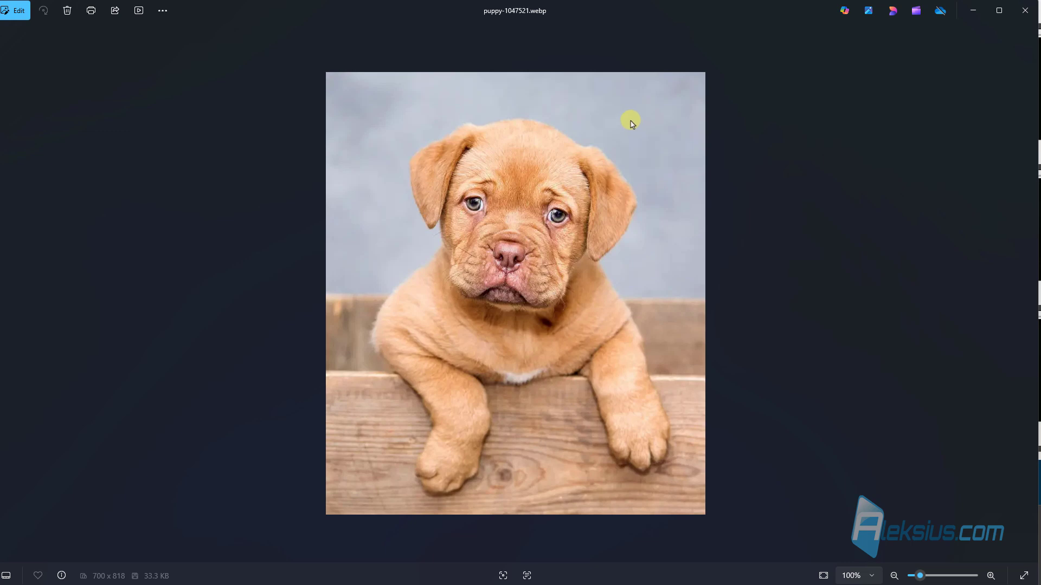
click(1023, 10)
click(334, 134)
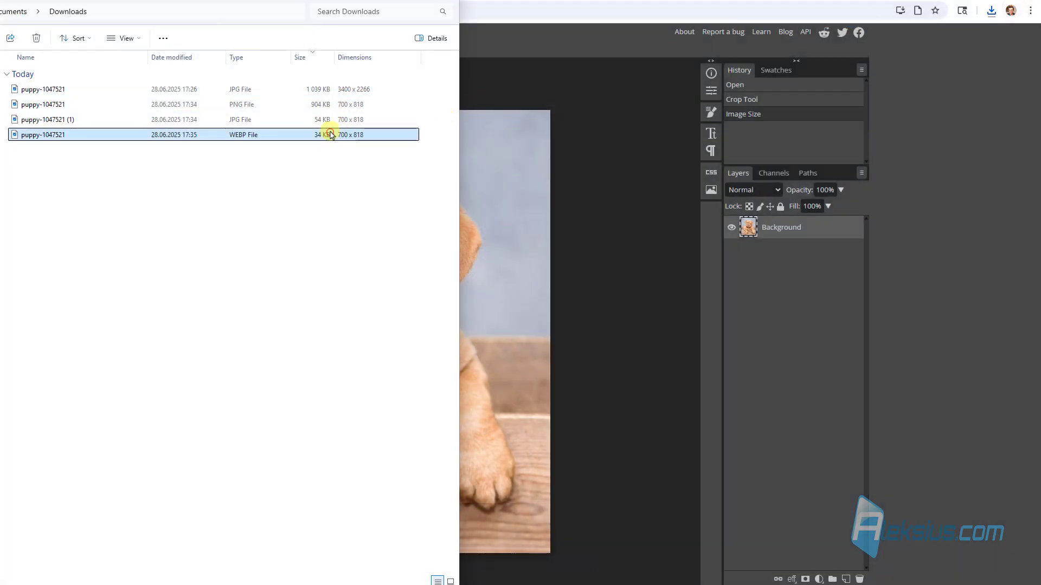
click(331, 121)
click(331, 104)
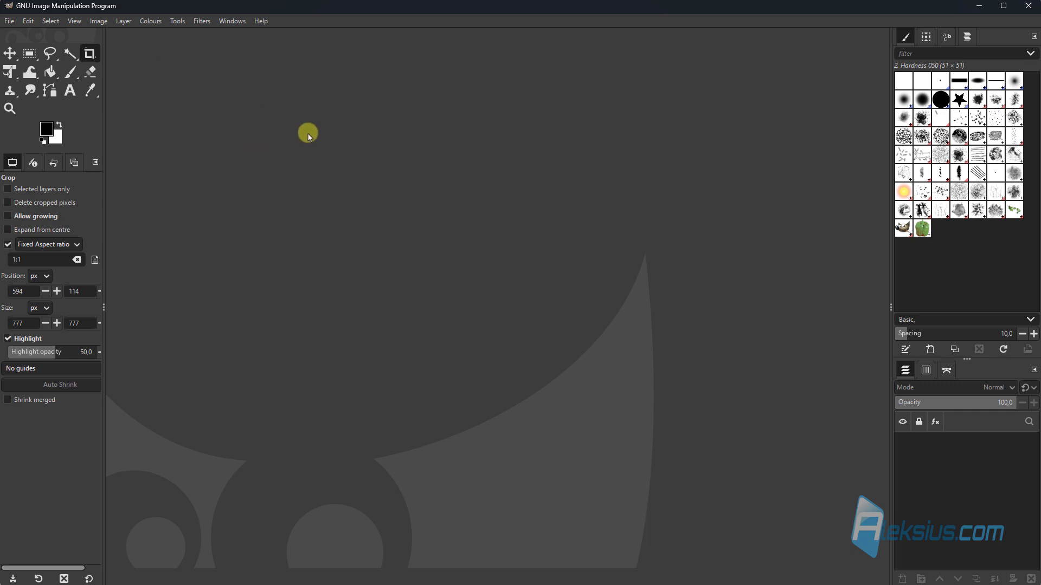
Switch to GIMP and open the original puppy-1047521.jpg from the downloads folder.
click(9, 20)
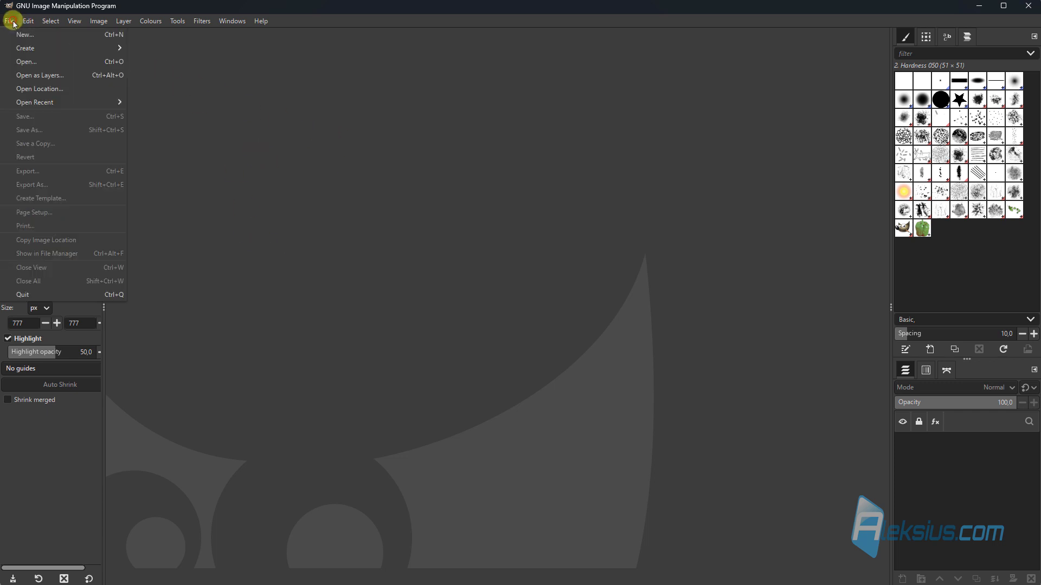
click(45, 61)
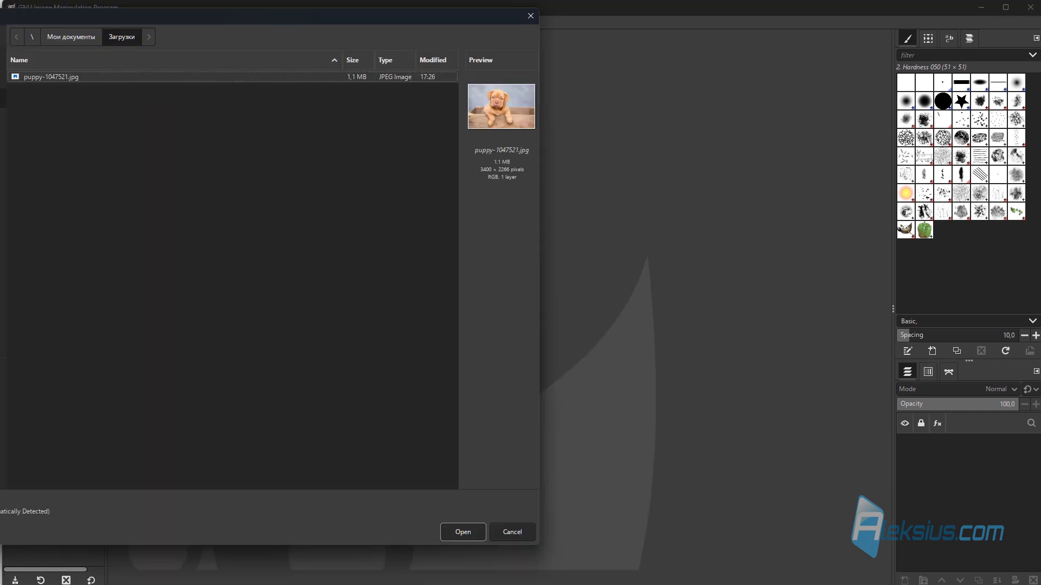
click(465, 531)
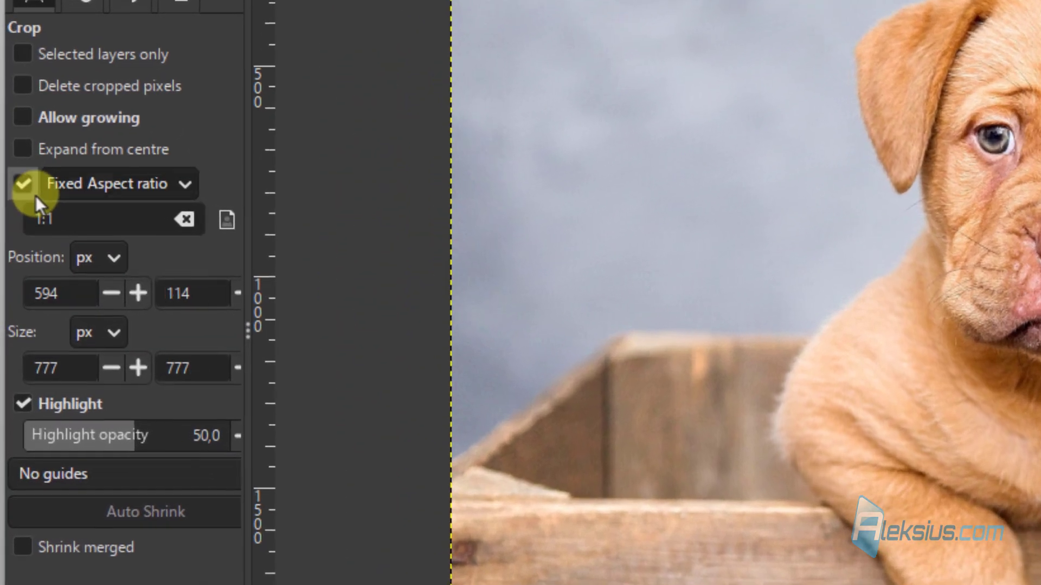
Crop the photo around the puppy with the aspect ratio fixed at 700:818, keeping an area of about 1848 by 2160 px.
click(10, 246)
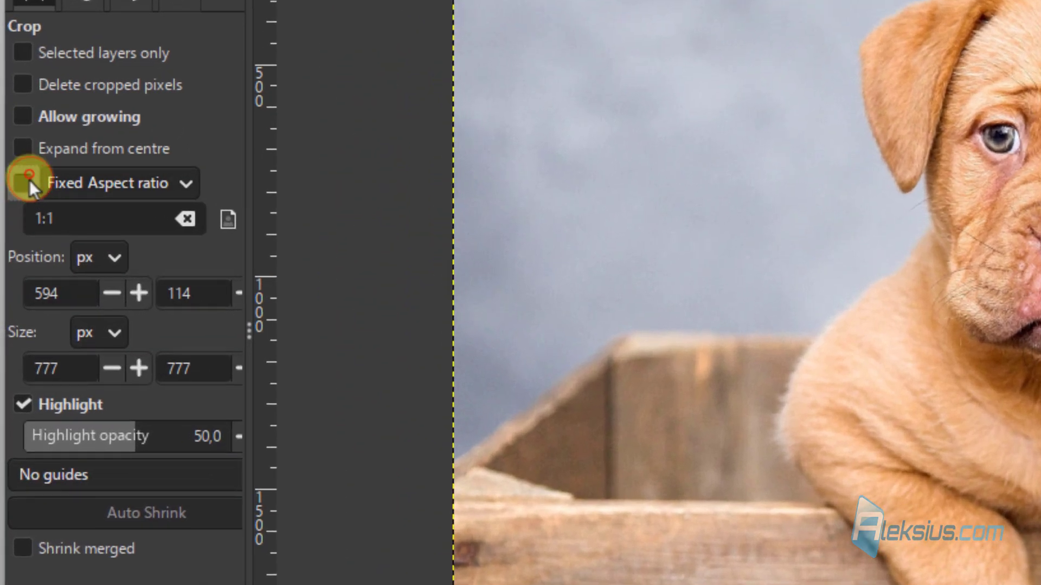
click(26, 181)
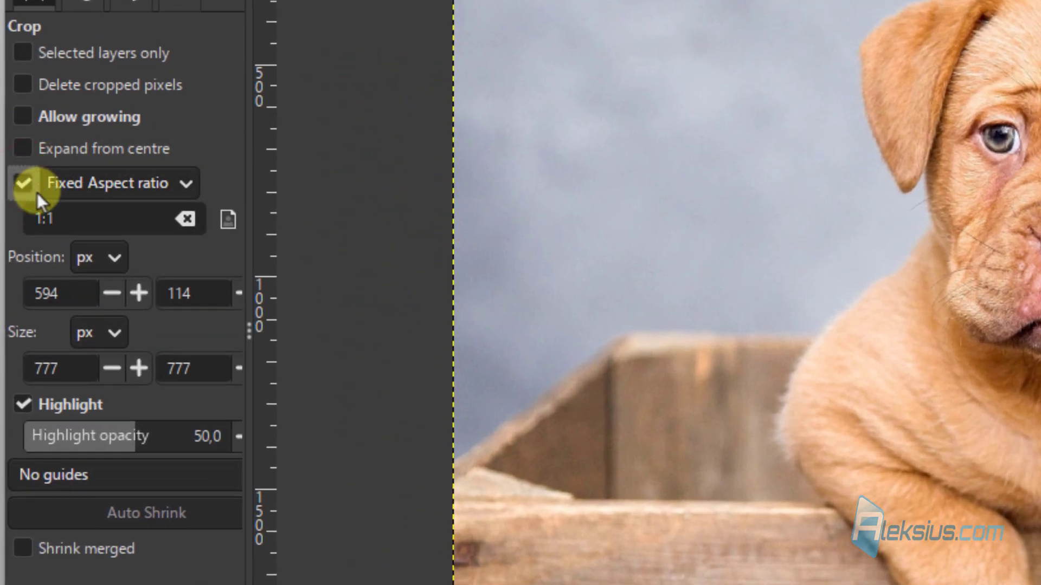
click(172, 174)
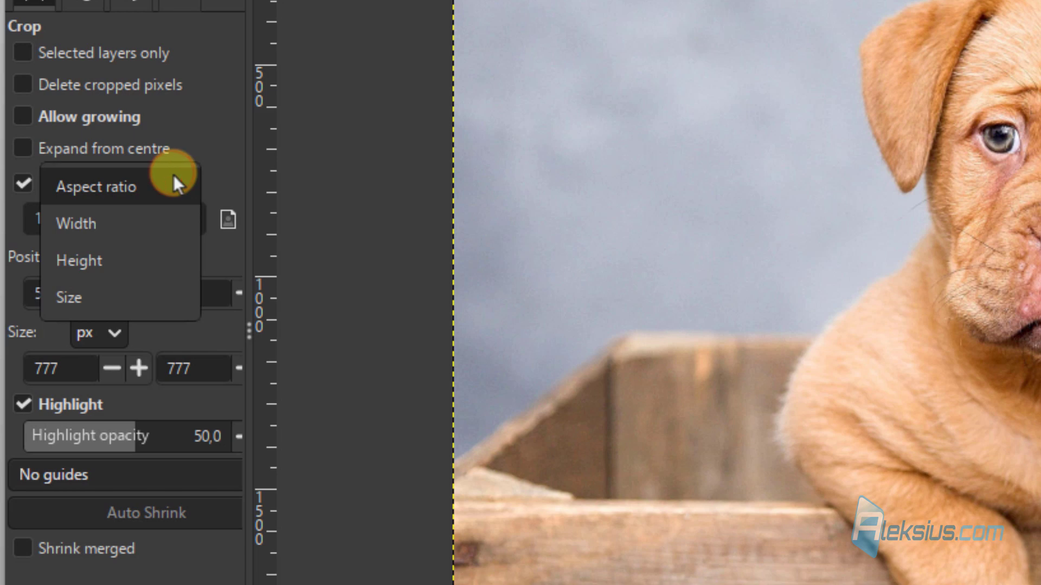
click(163, 184)
click(86, 220)
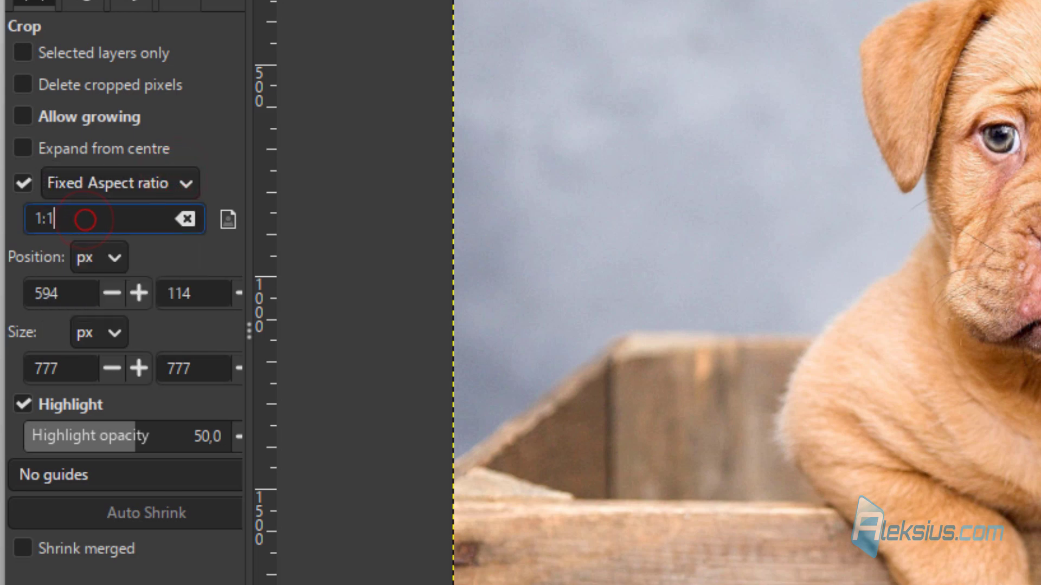
click(95, 223)
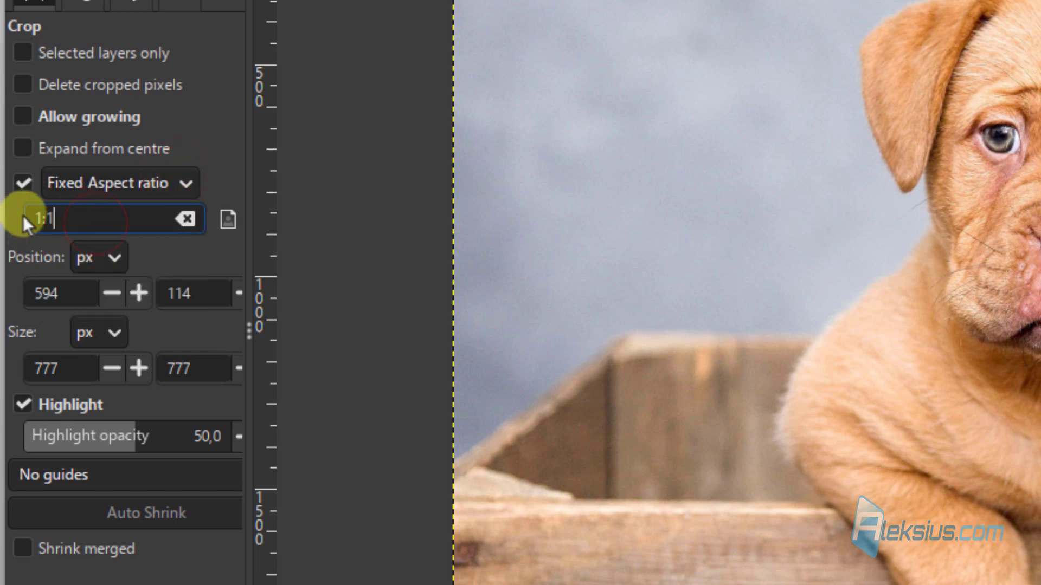
text(700)
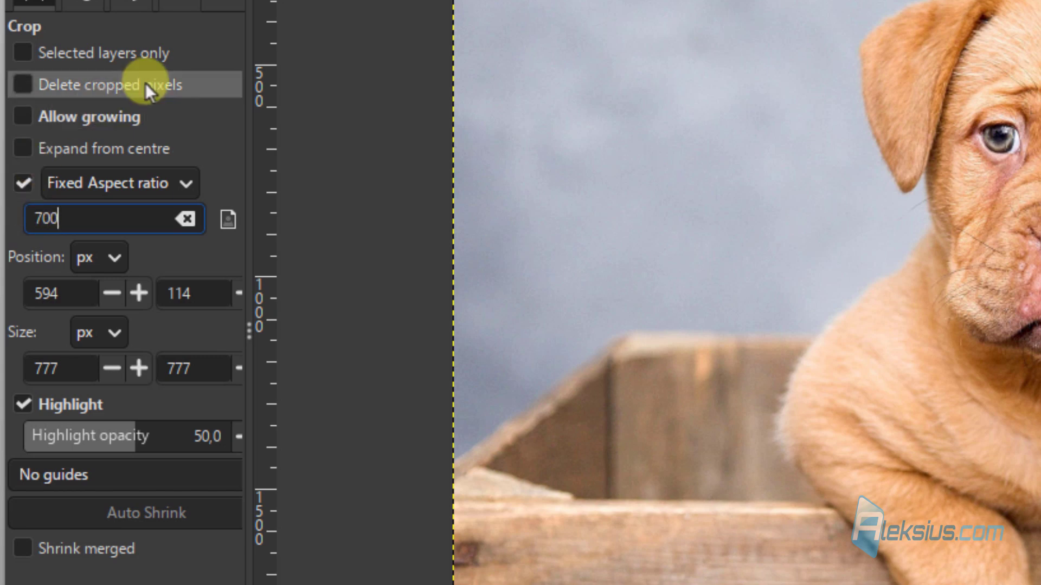
text(:81)
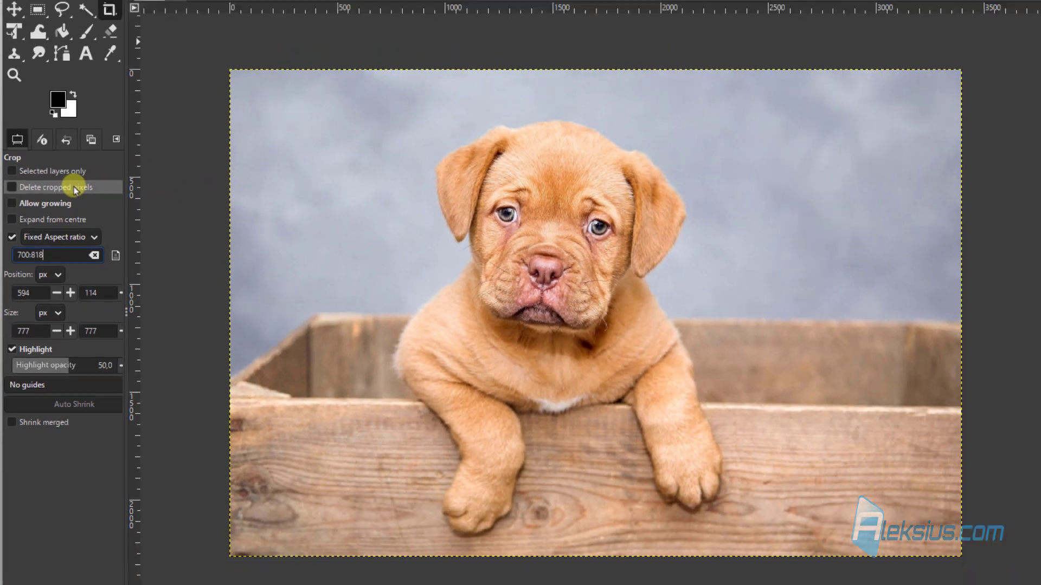
text(8)
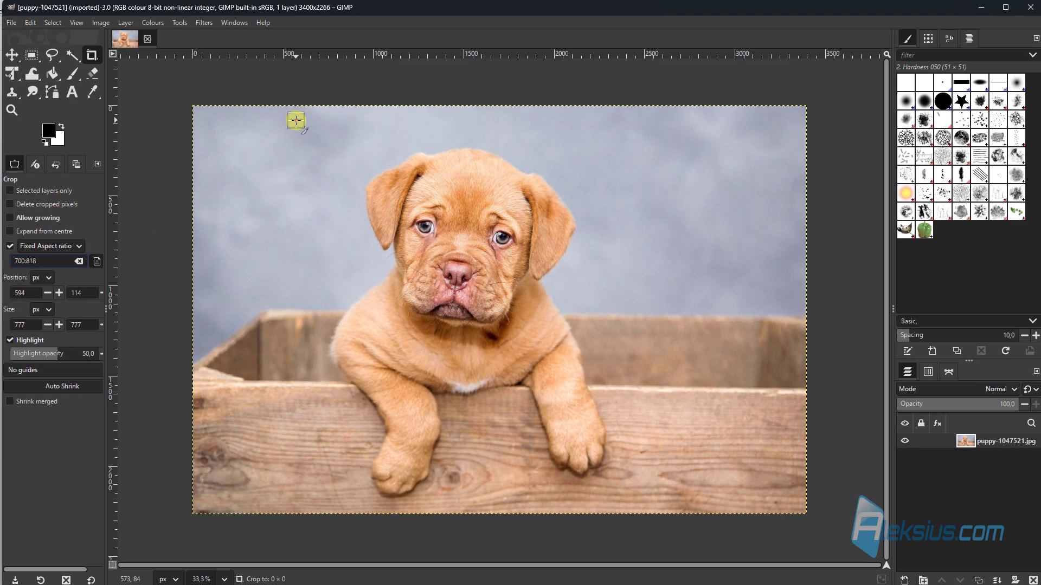
drag(296, 120, 629, 395)
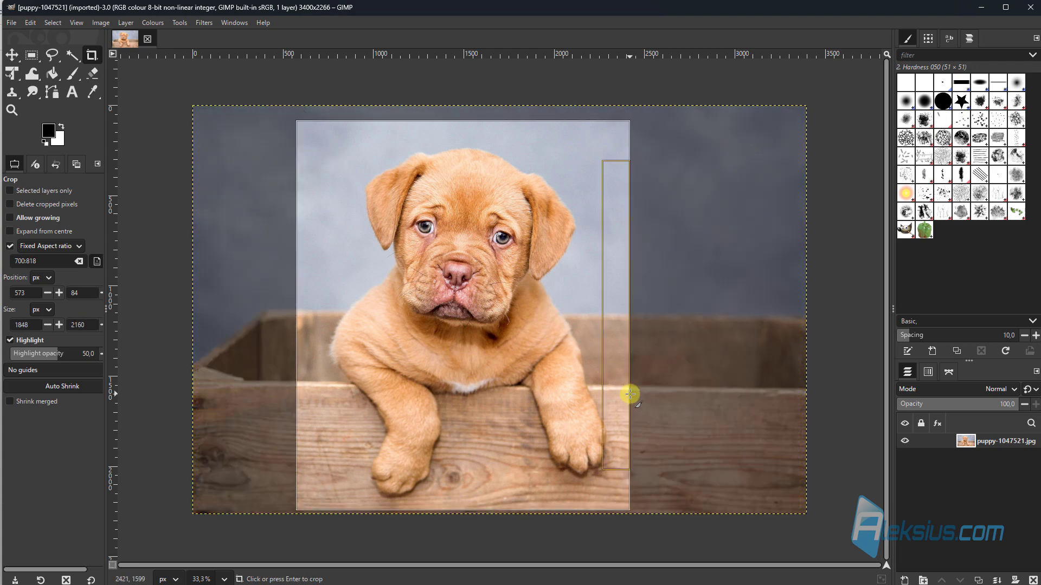
drag(461, 283, 460, 282)
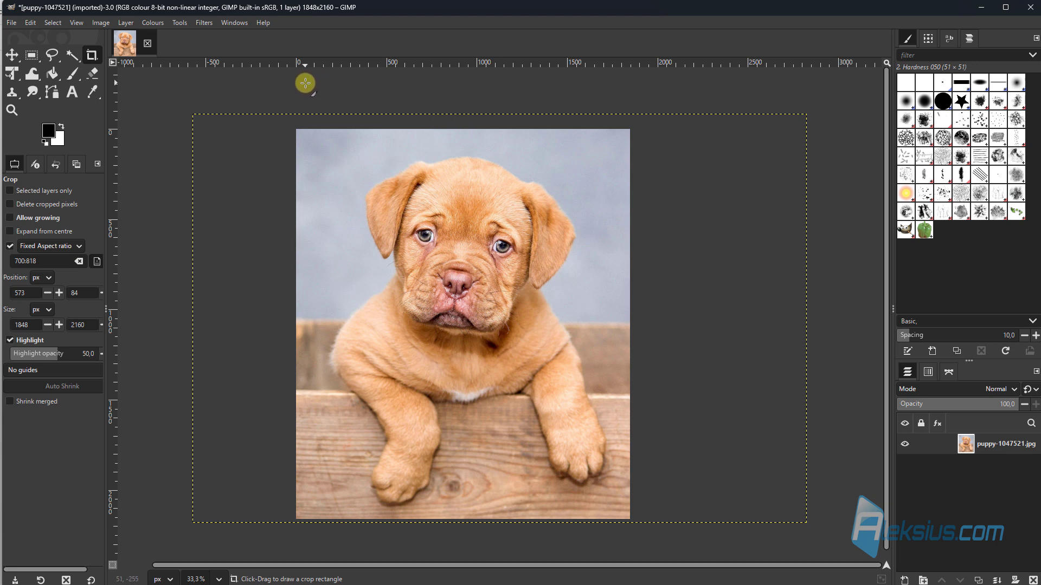
Scale the cropped image to 700 px wide and 818 px high with Scale Image.
click(102, 23)
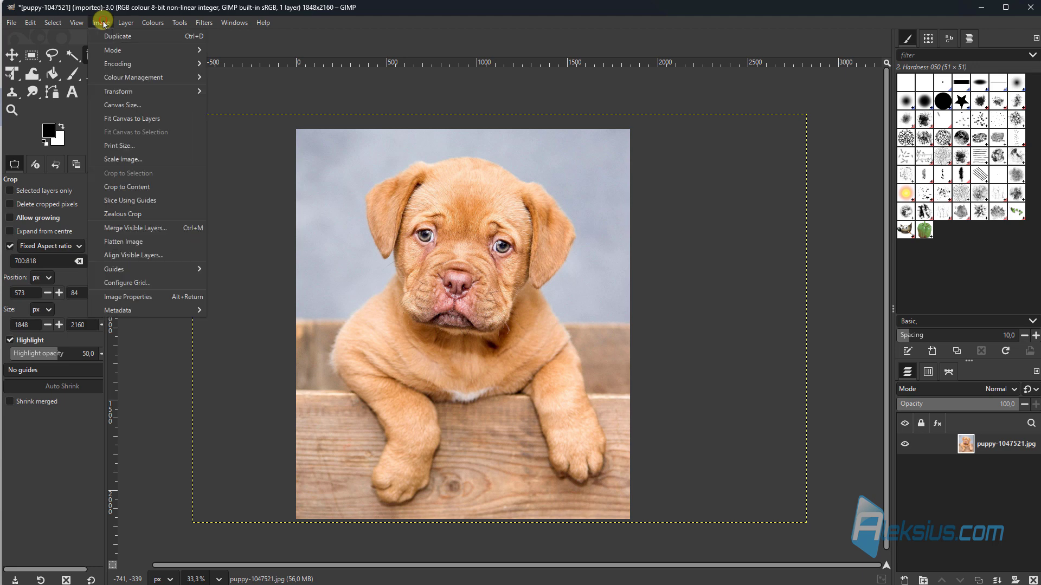
click(149, 159)
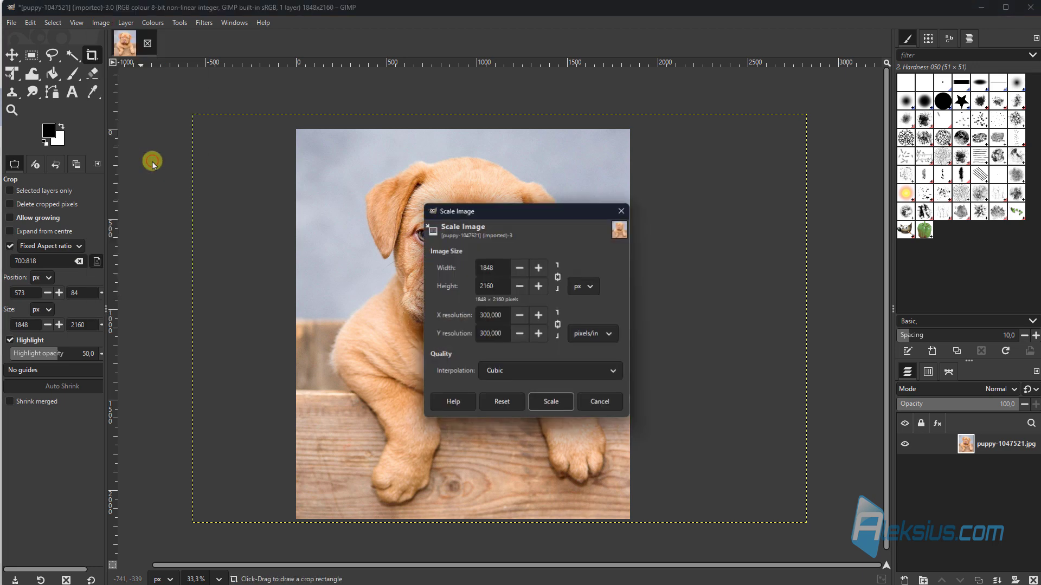
double_click(499, 268)
text(7)
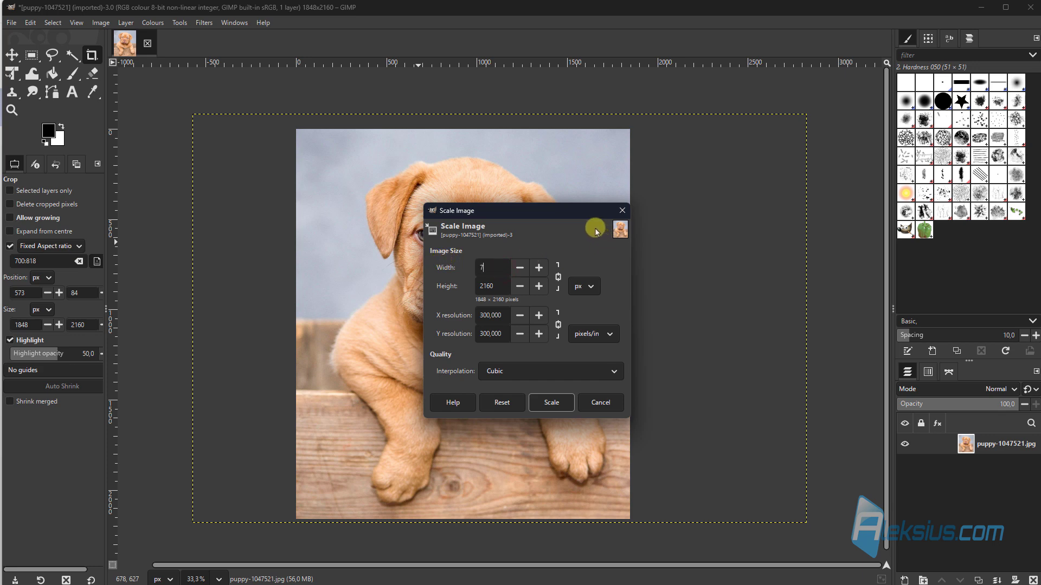
text(00)
click(495, 285)
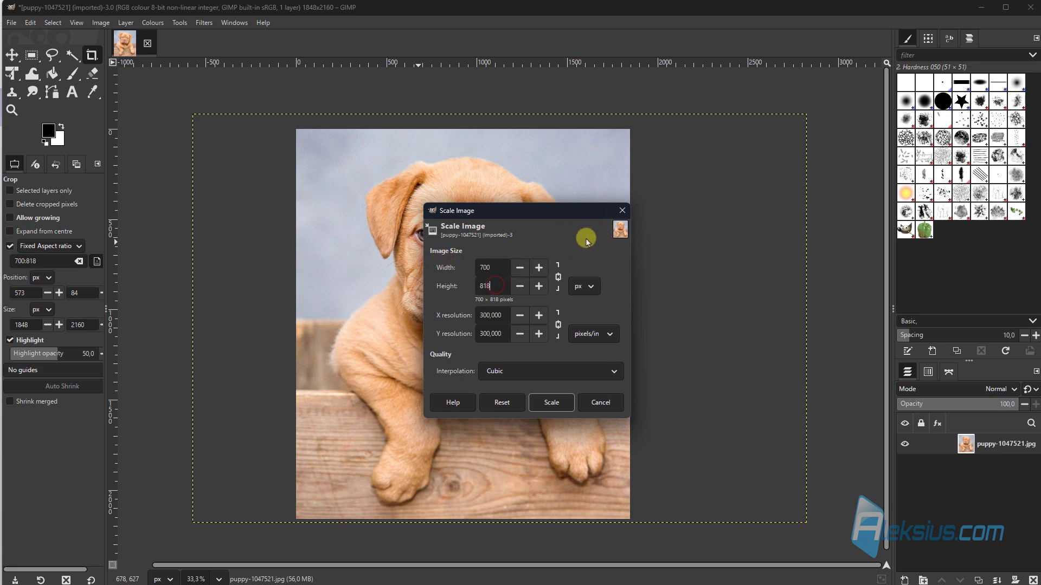
click(548, 406)
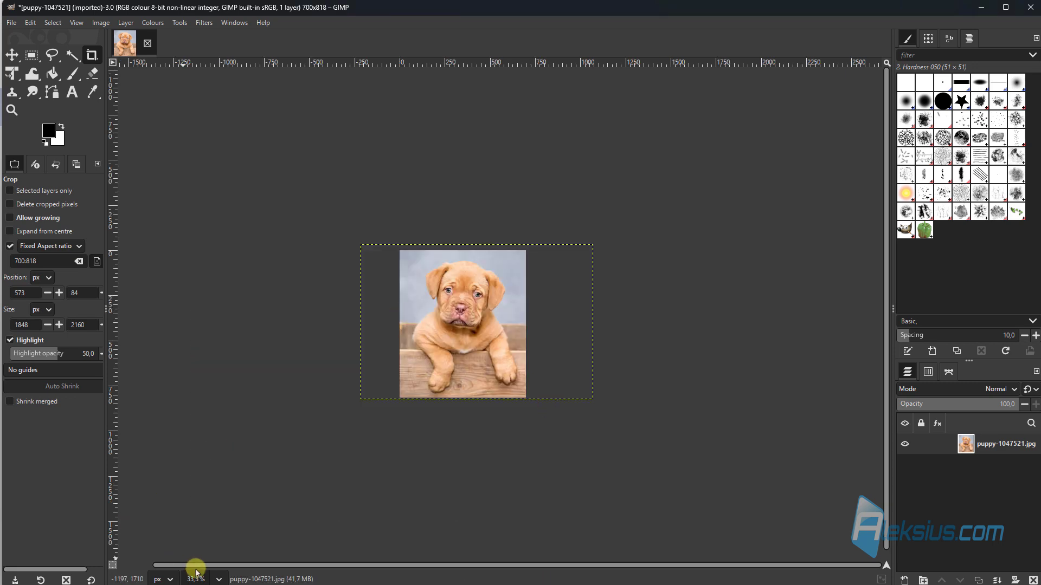
click(218, 579)
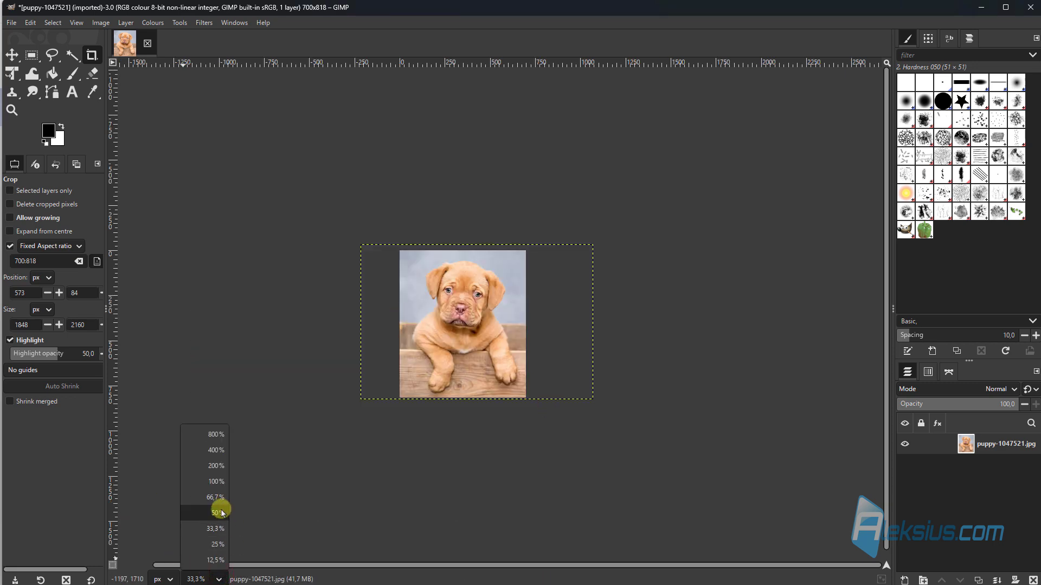
click(222, 512)
click(217, 578)
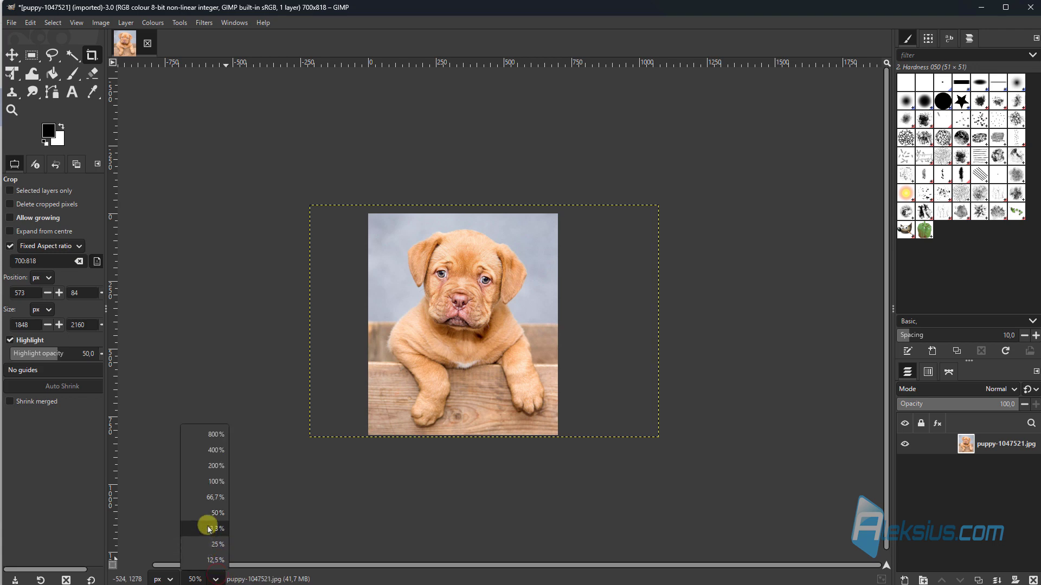
click(217, 481)
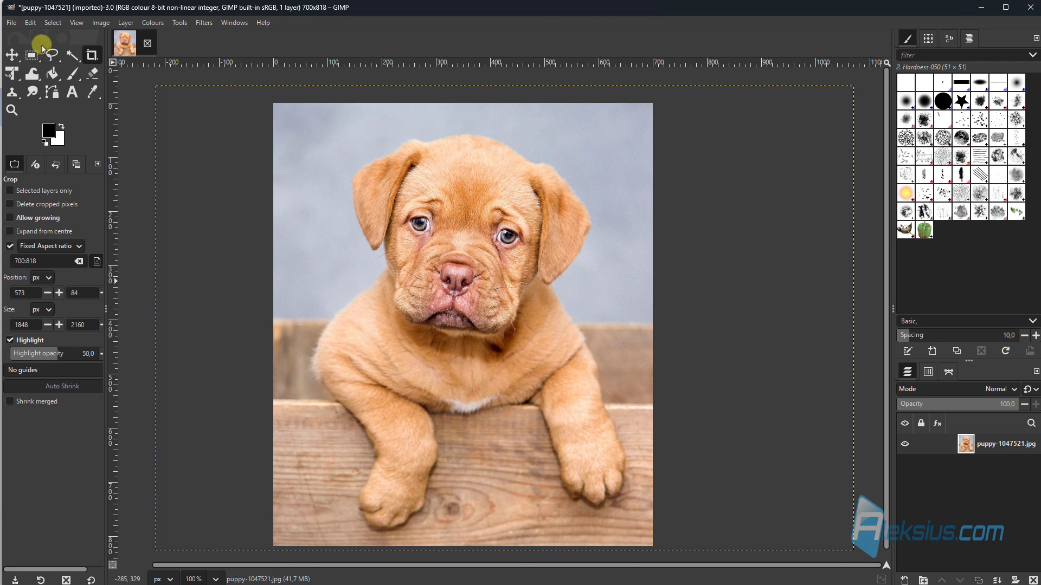
Start an export of the scaled puppy image and choose JPEG image as the file type.
click(12, 24)
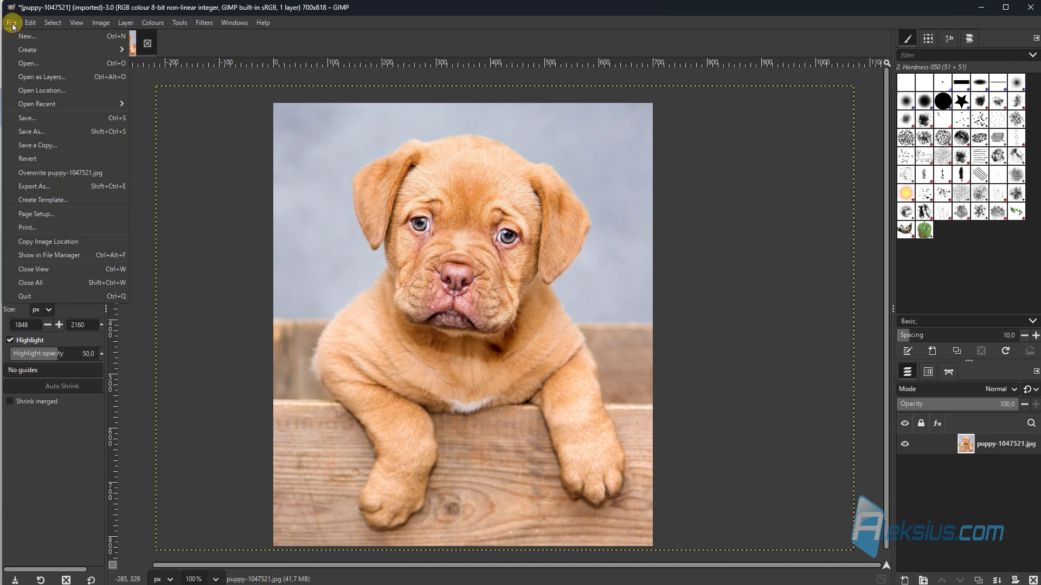
click(12, 25)
click(13, 25)
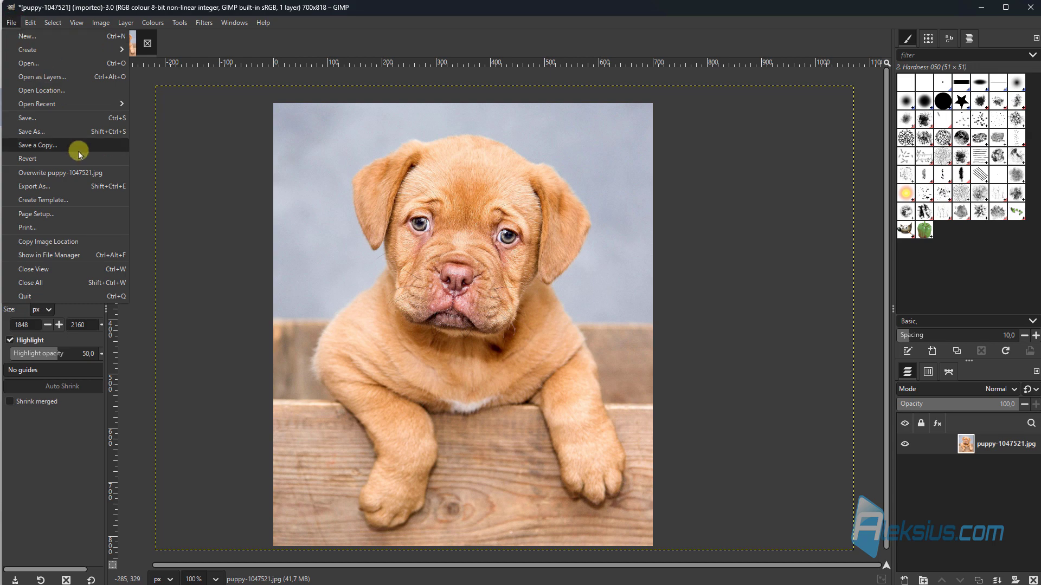
click(98, 190)
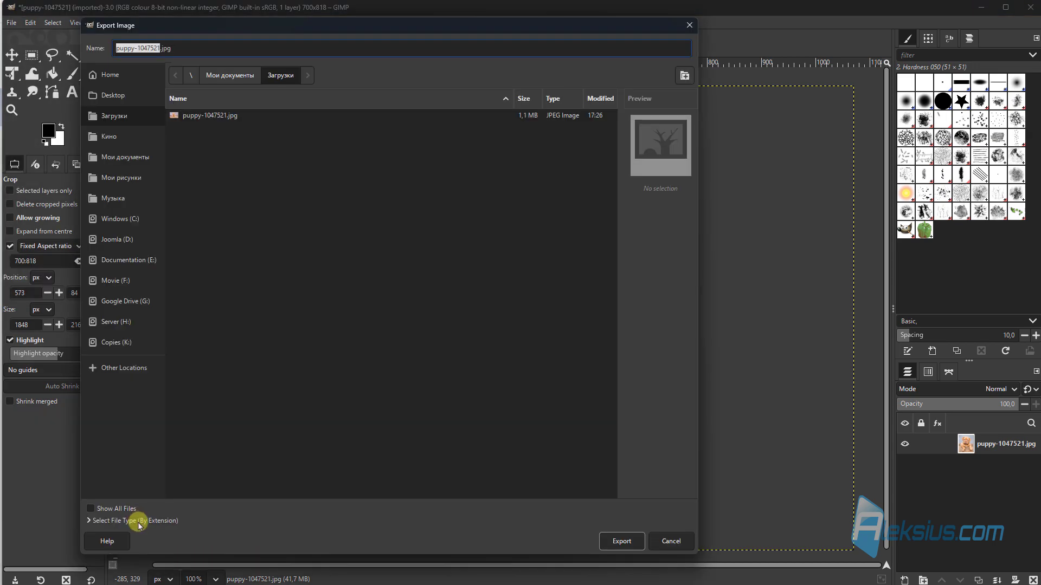
click(140, 522)
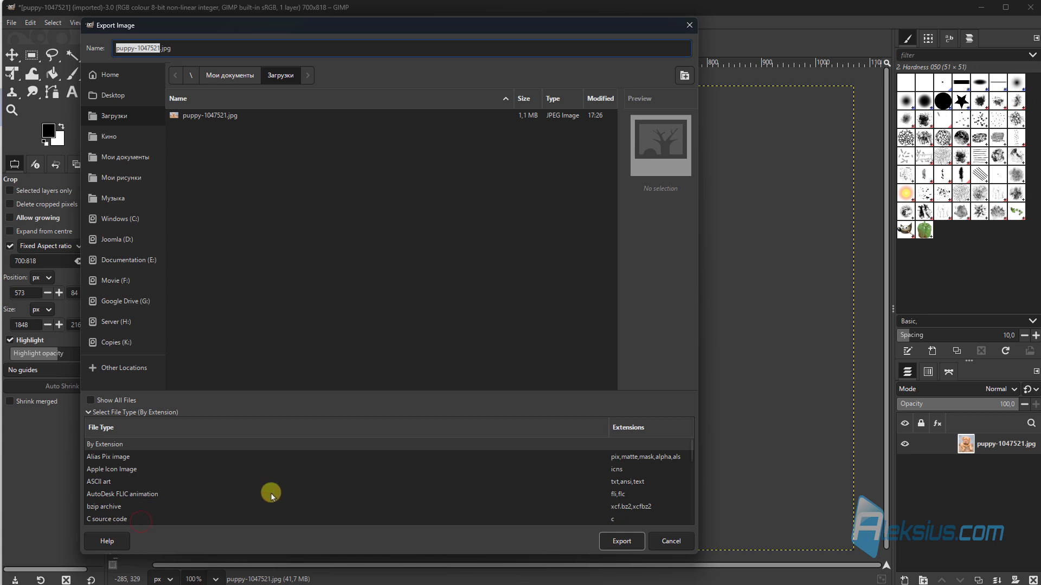
scroll(308, 486, down, 5)
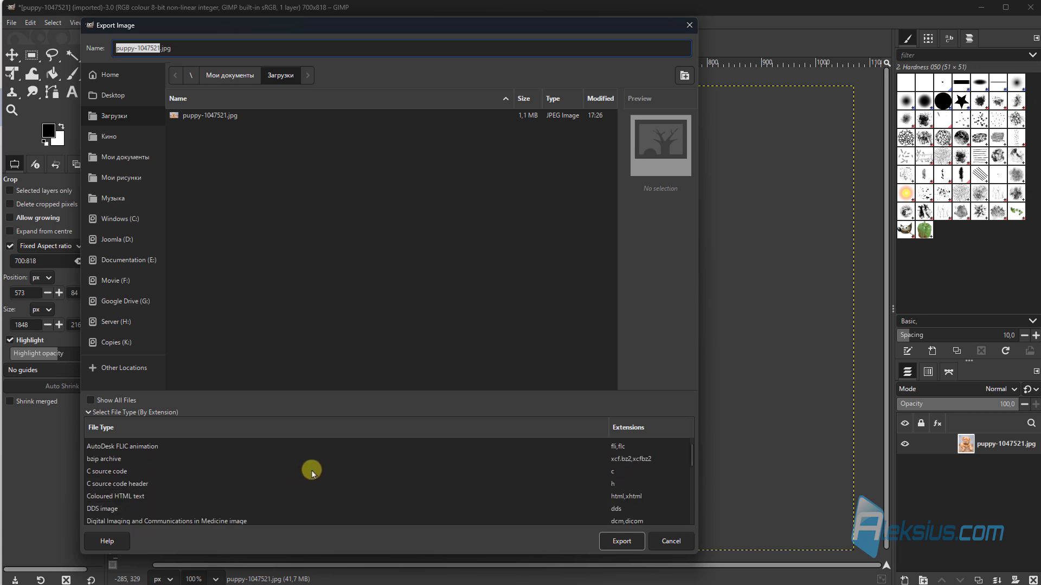
scroll(306, 480, down, 3)
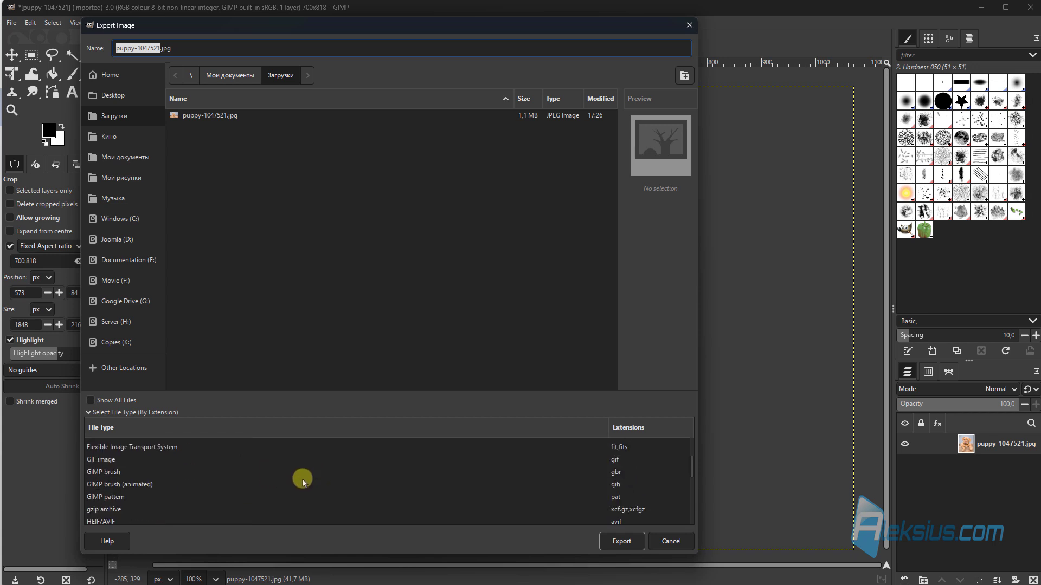
scroll(302, 481, down, 5)
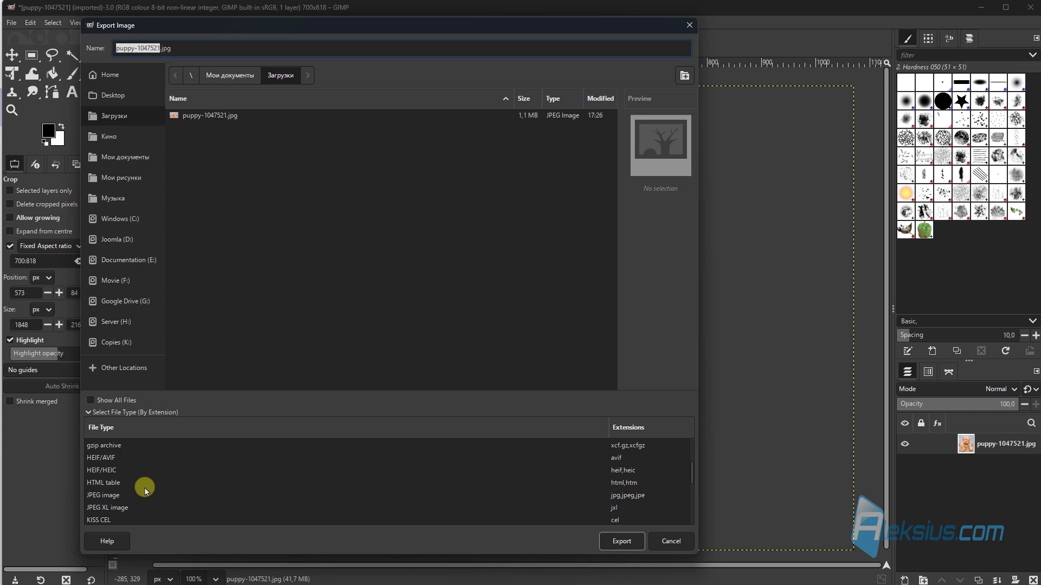
click(114, 496)
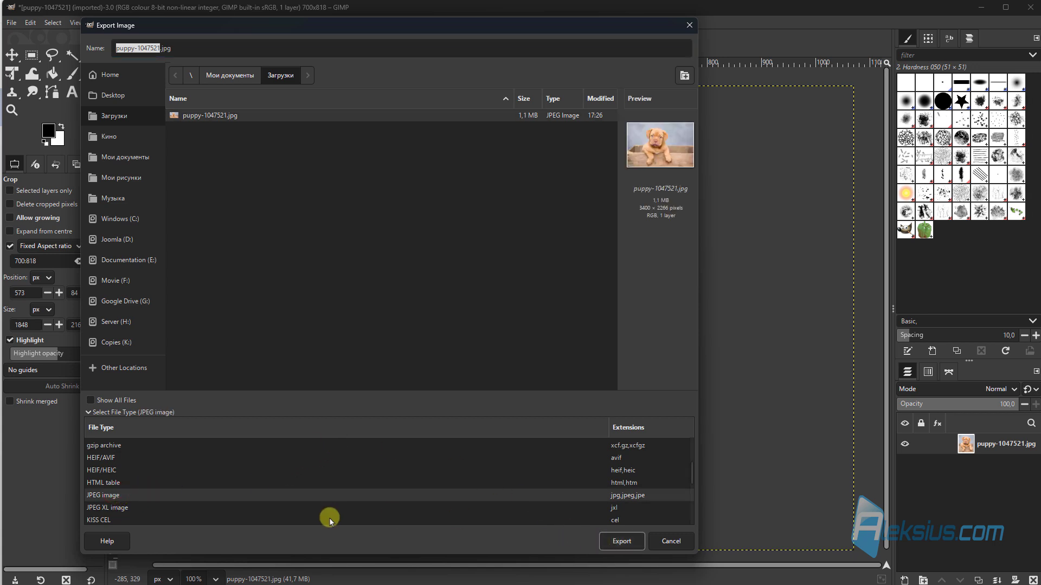
Decline overwriting the original photo and name the export puppy-1047521-2.jpg in the same folder.
click(618, 542)
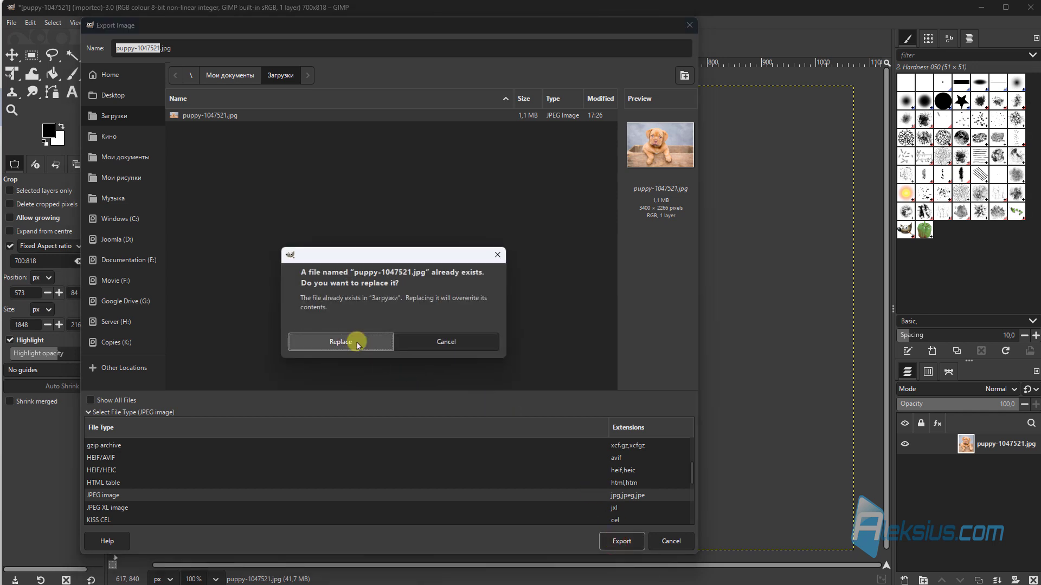
click(453, 342)
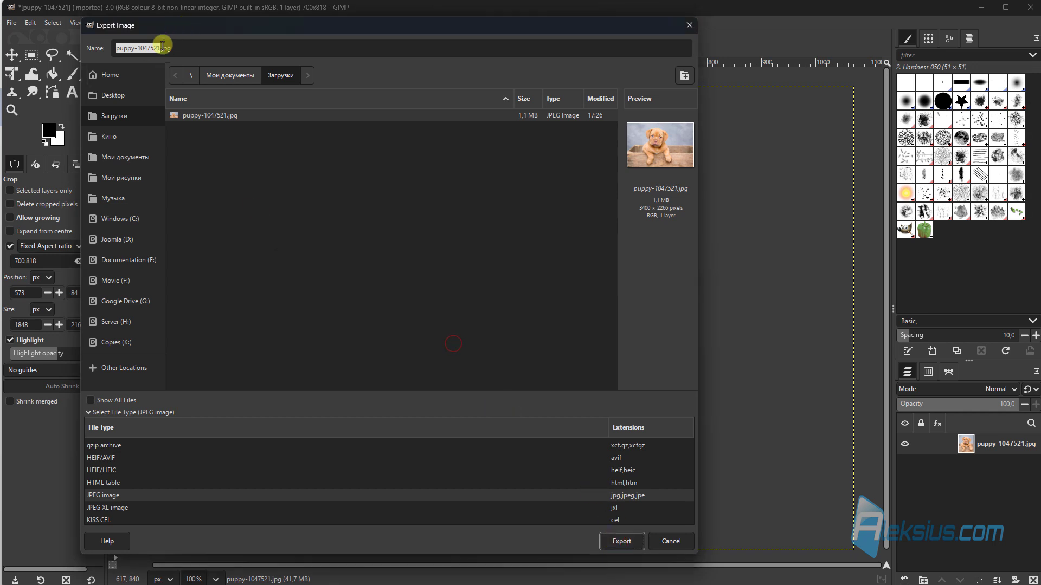
click(162, 47)
click(159, 49)
text(-)
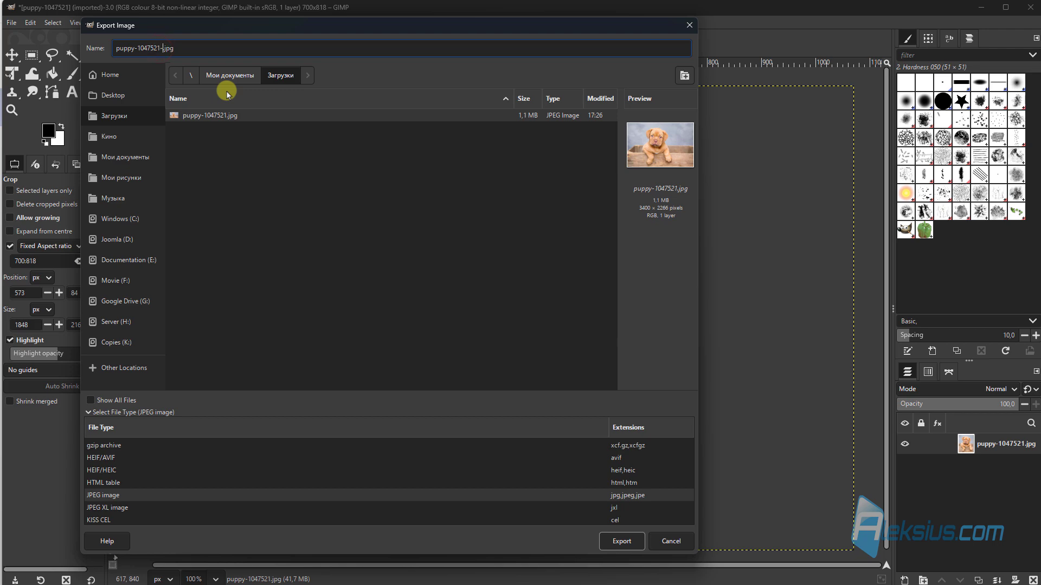
text(1)
click(625, 539)
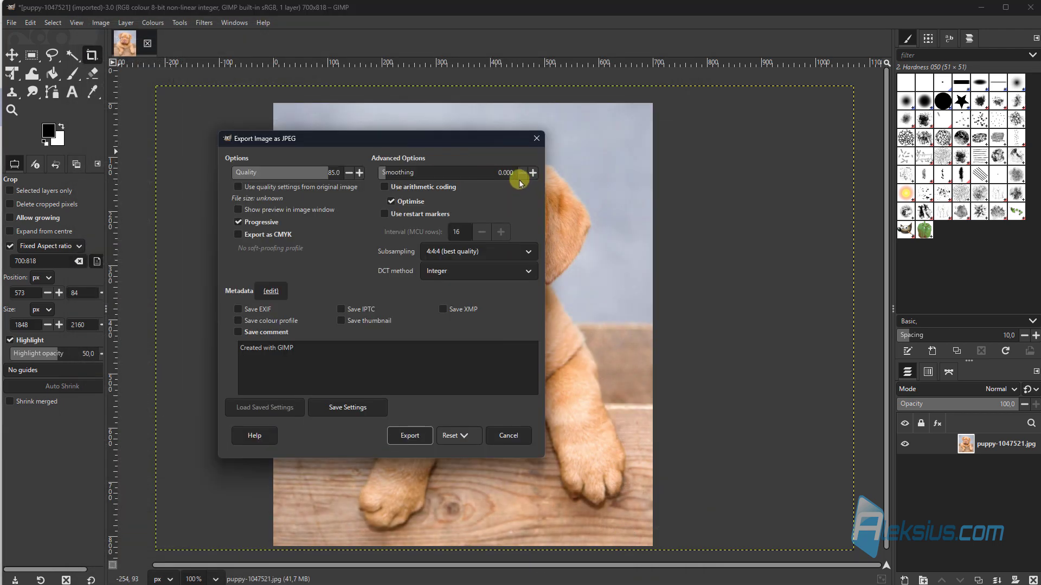
Set the JPEG quality to 75 and finish the export.
click(349, 173)
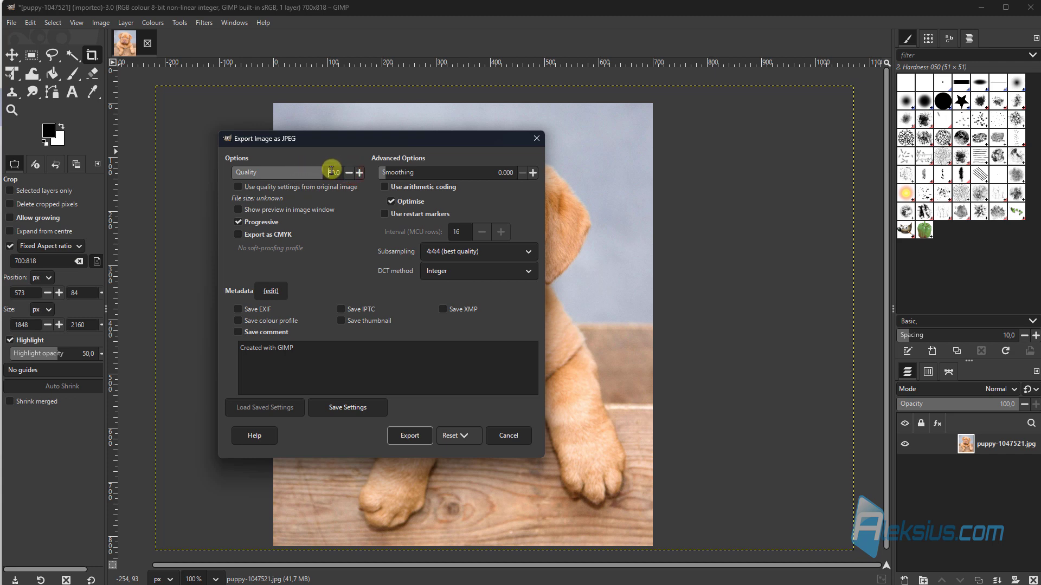
click(347, 174)
click(349, 174)
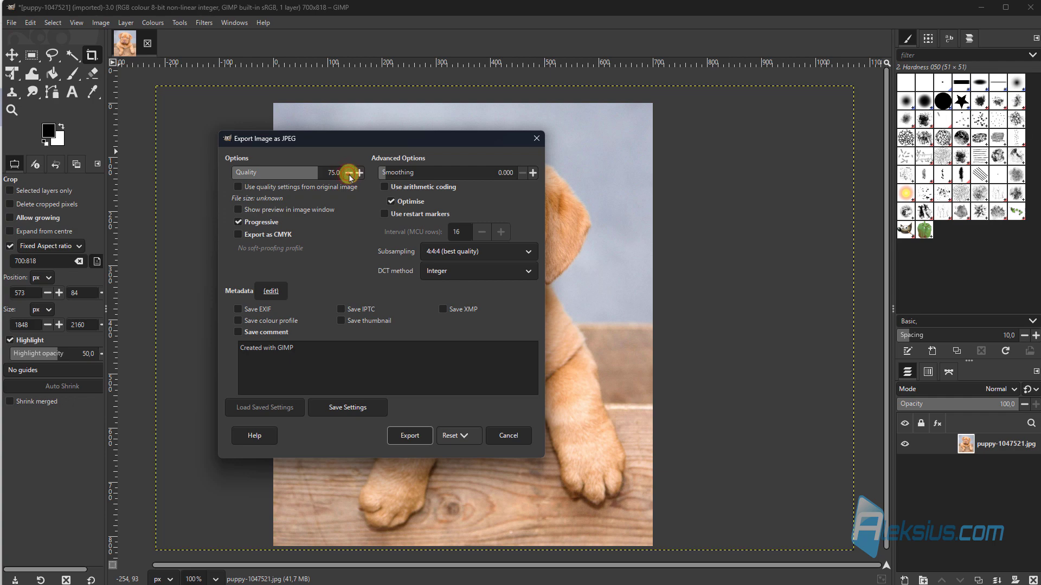
click(406, 436)
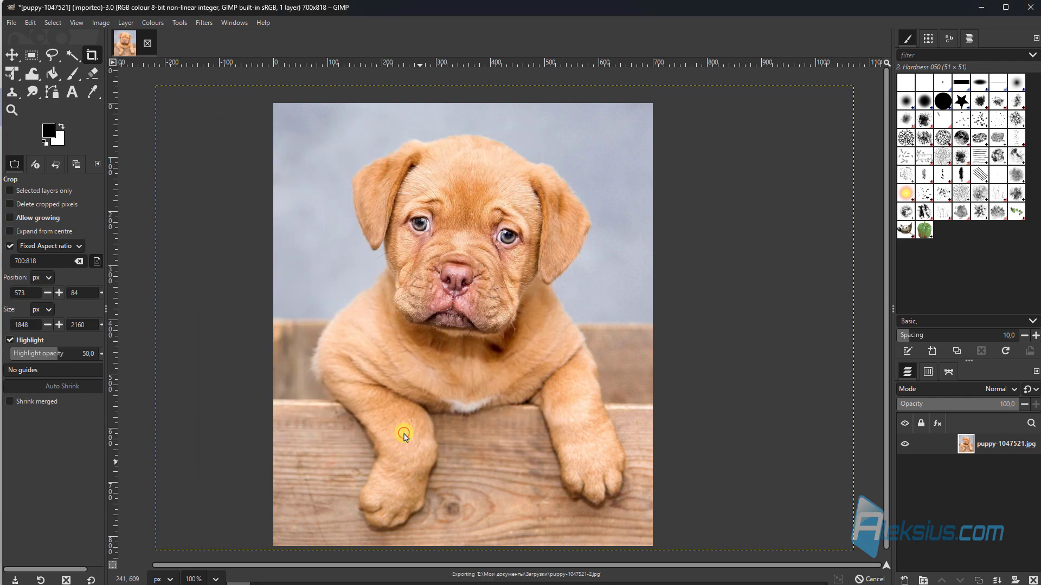
Export the image as a PNG named puppy-1047521-2.png with compression level 7.
click(10, 23)
click(69, 188)
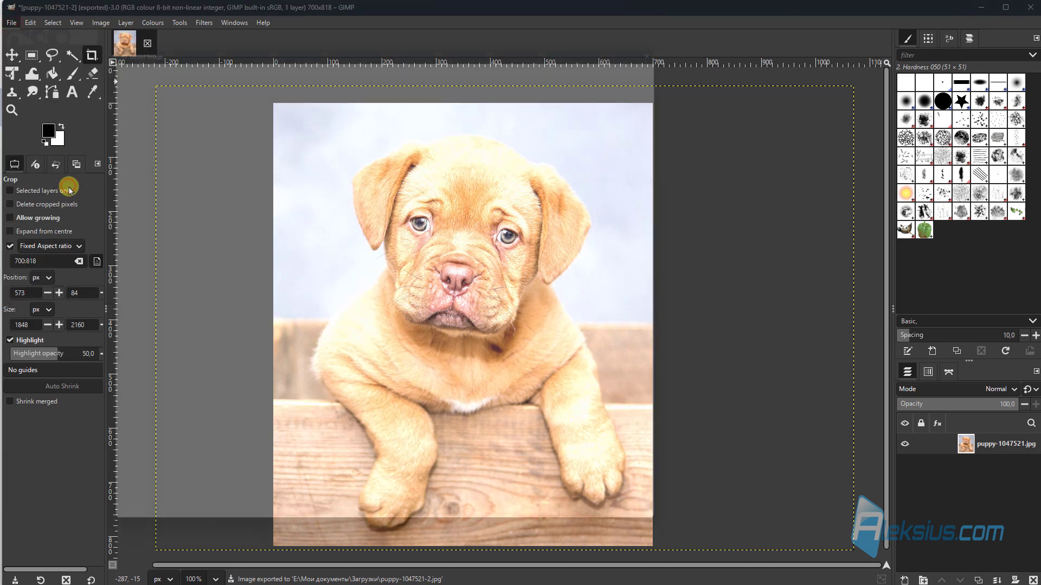
click(136, 520)
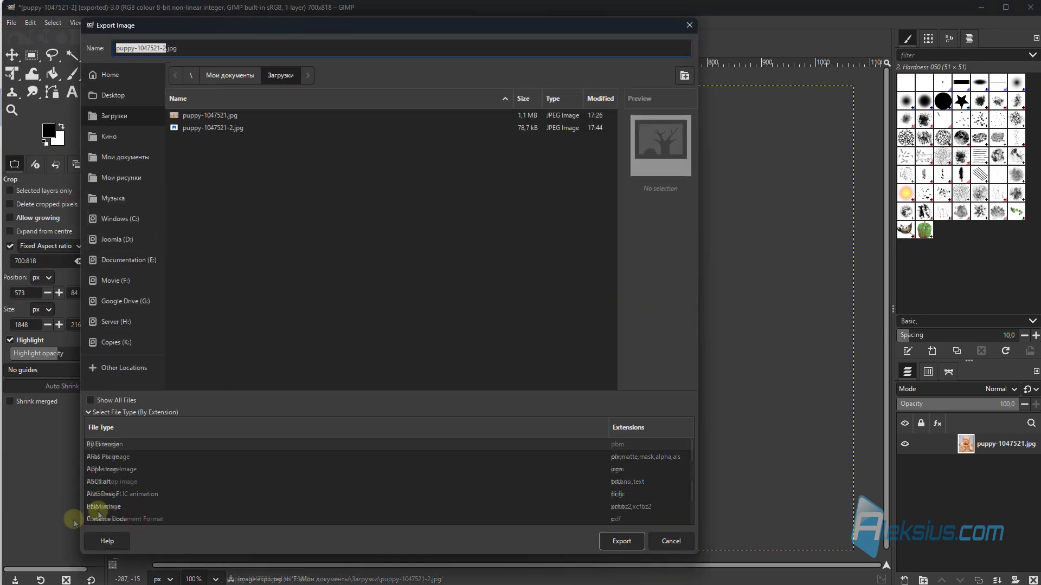
click(109, 494)
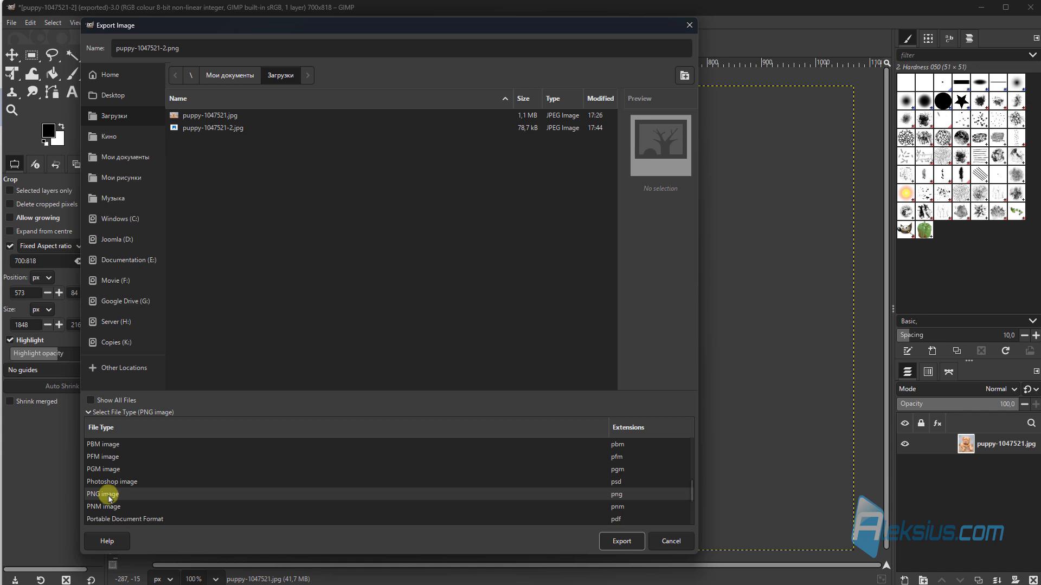
click(622, 542)
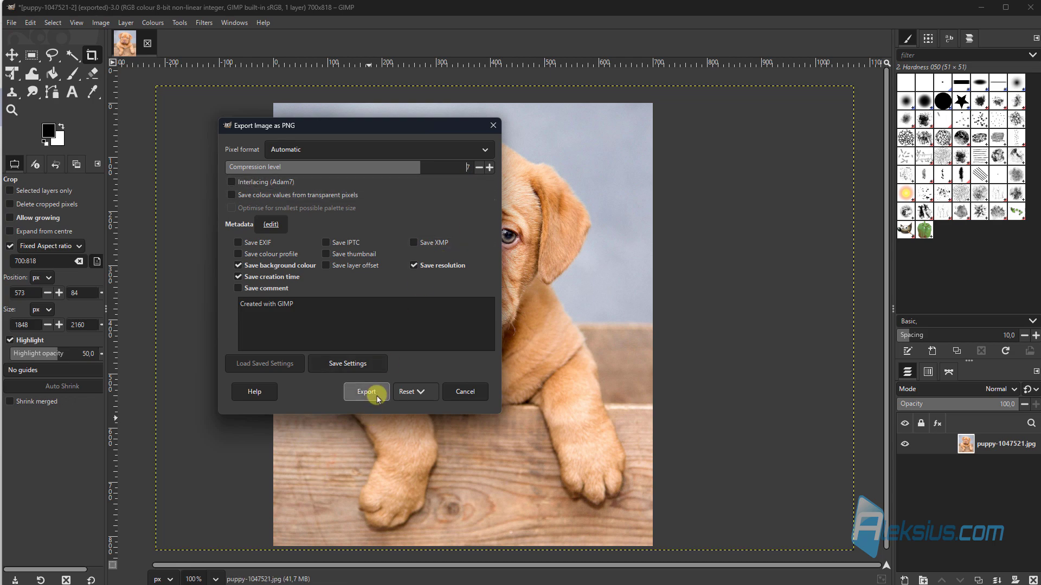
click(378, 394)
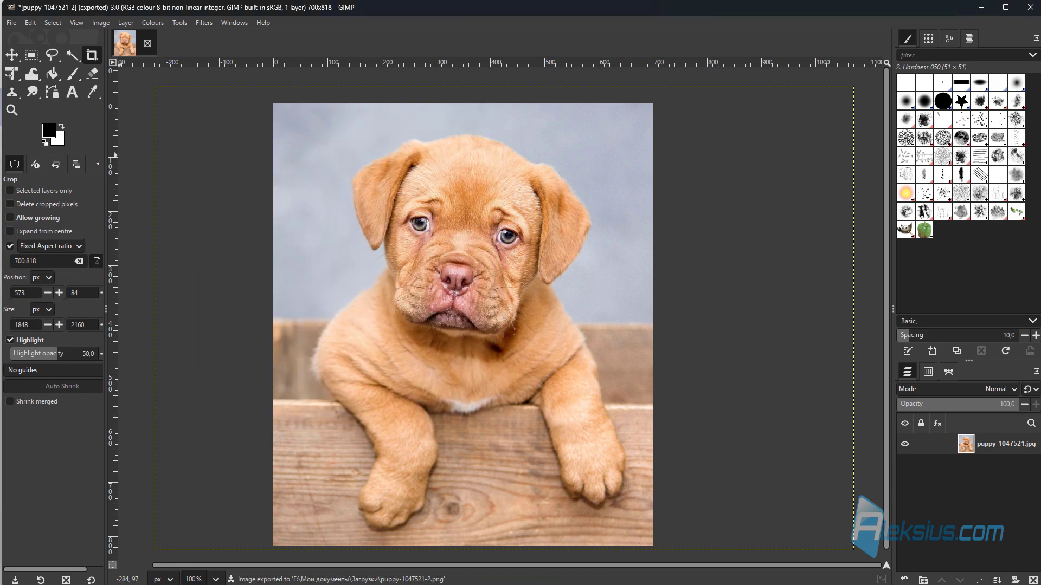
Export the image as a WebP named puppy-1047521-2.webp with image quality of about 75.
click(12, 23)
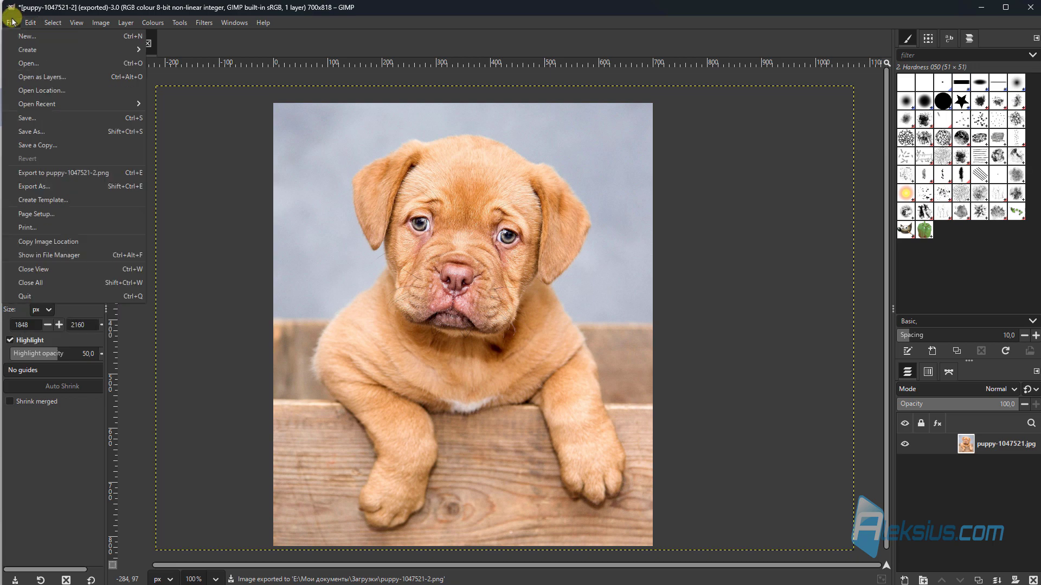
click(81, 187)
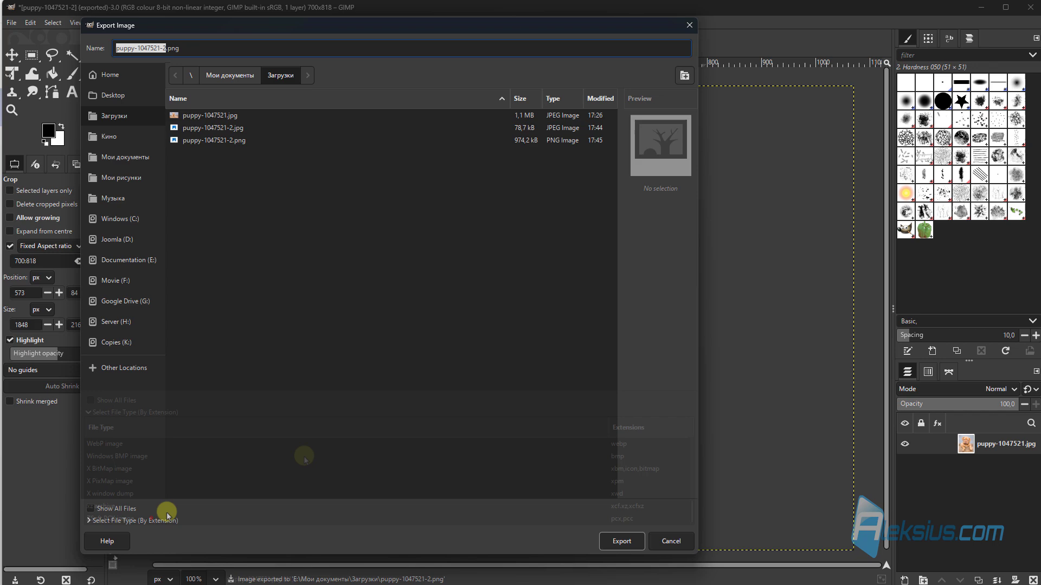
click(105, 443)
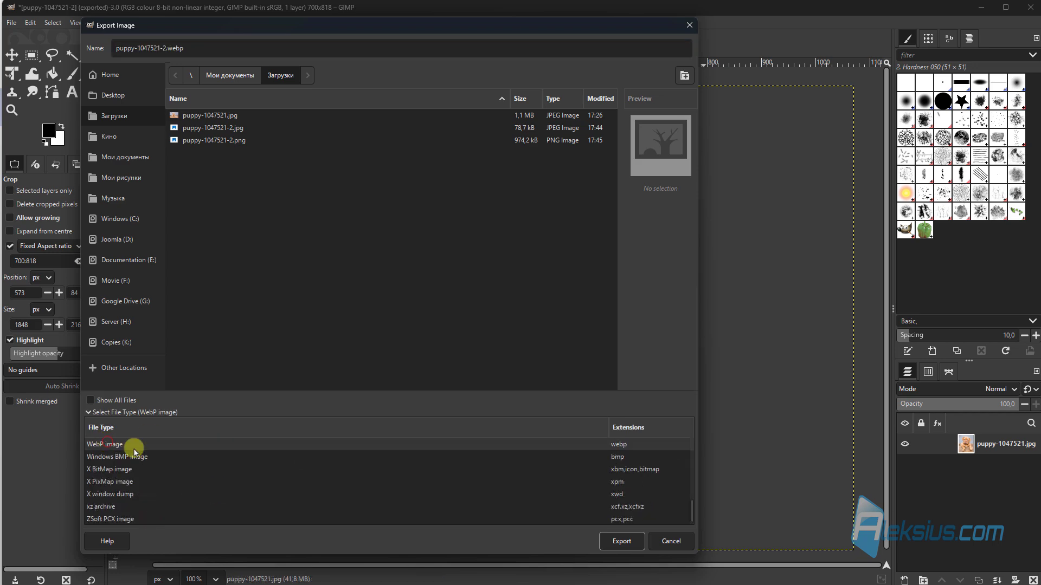
click(623, 547)
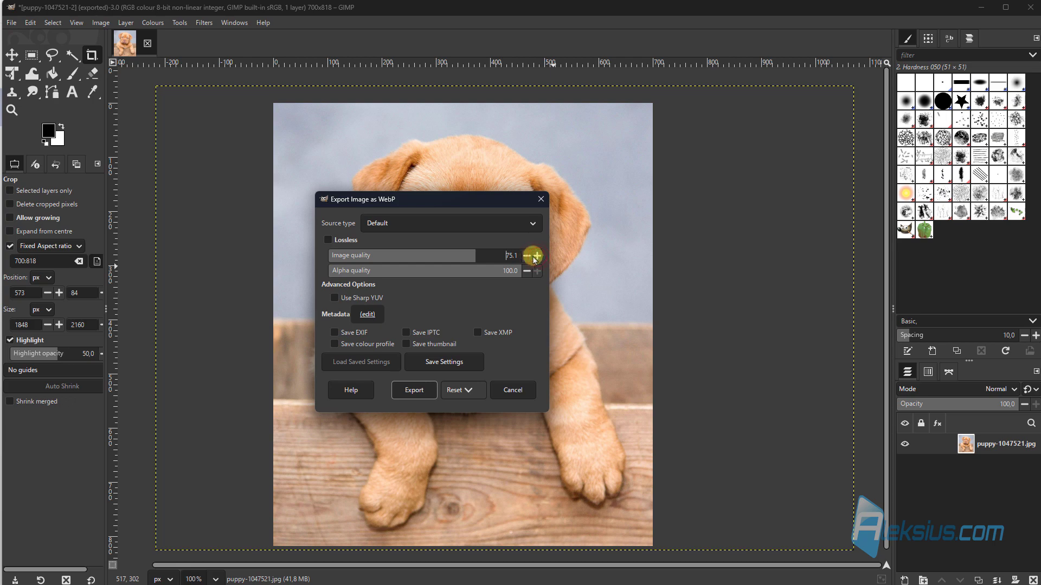
click(401, 391)
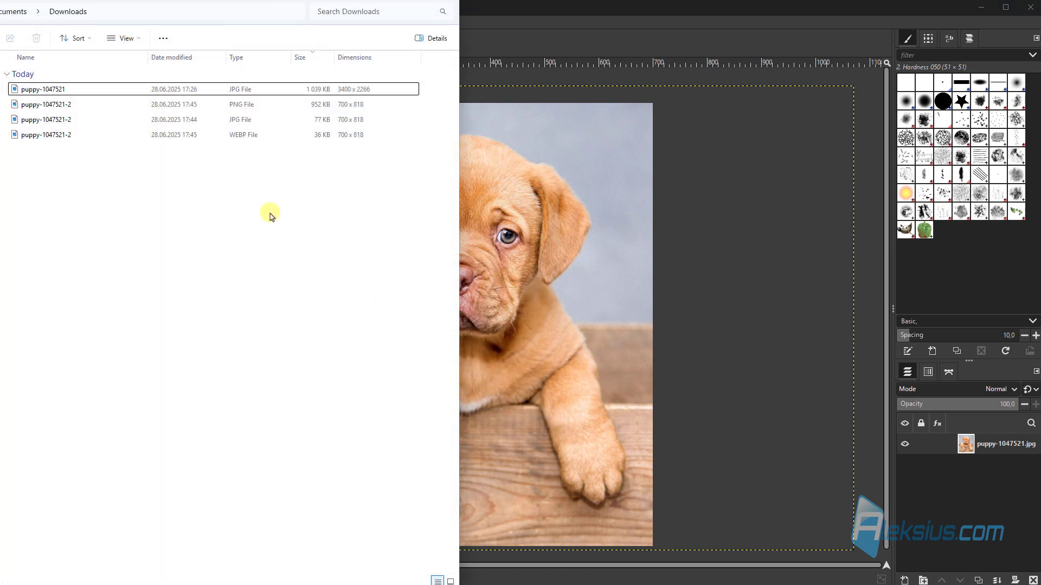
Switch to the Downloads folder in File Explorer and compare sizes and dimensions of the original, PNG, JPG and WEBP files.
click(367, 91)
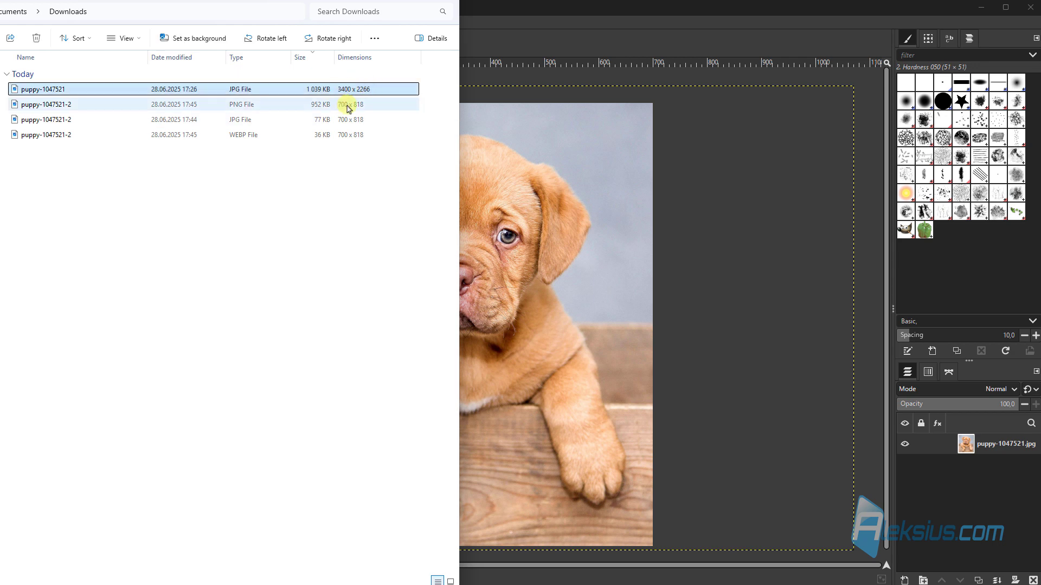
click(346, 106)
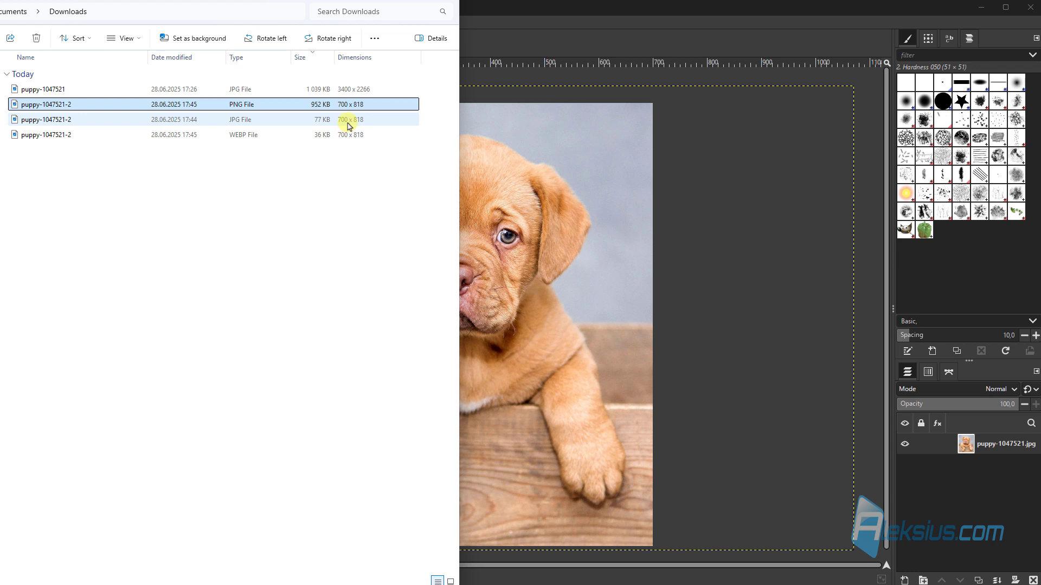
click(348, 125)
click(342, 140)
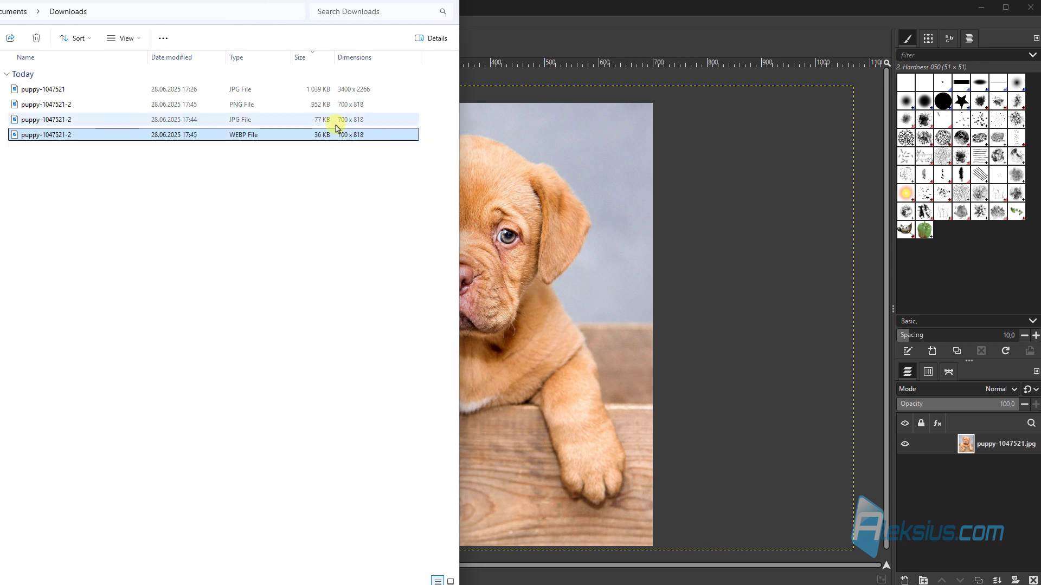
View the original photo and its GIMP exports in the image viewer to compare quality, and return to the file list.
double_click(334, 90)
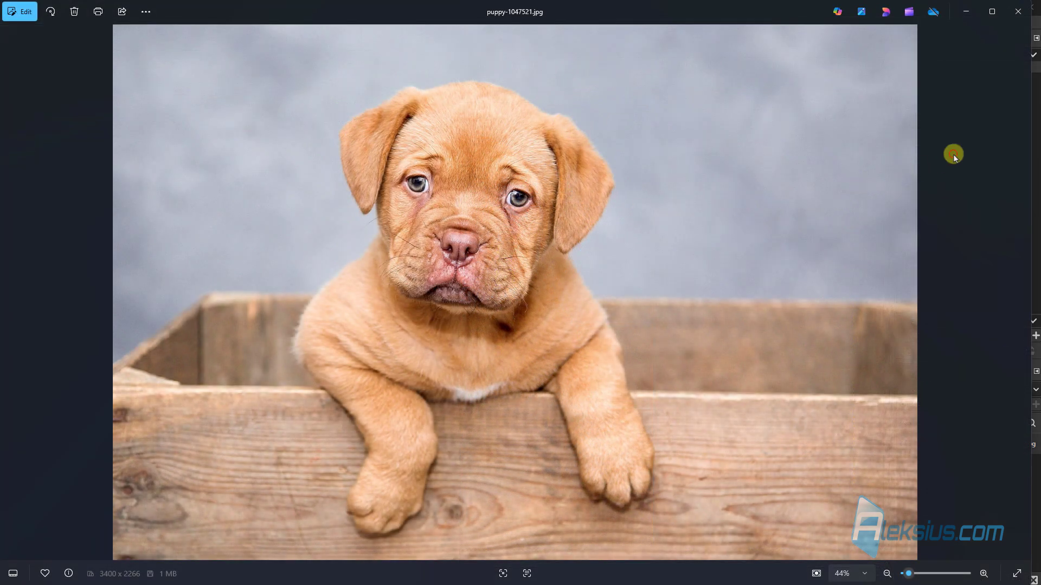
key(Right)
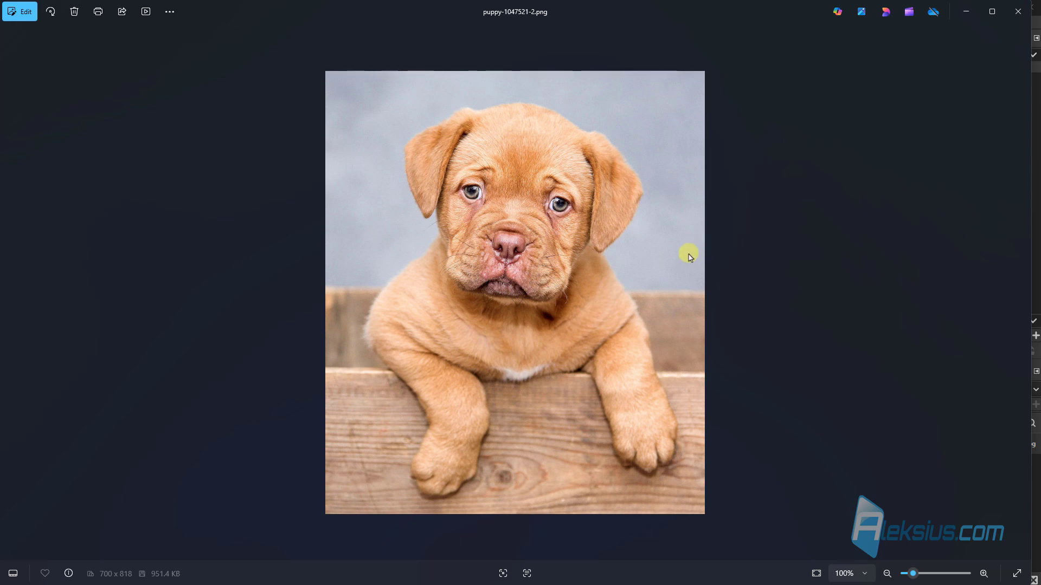
key(Right)
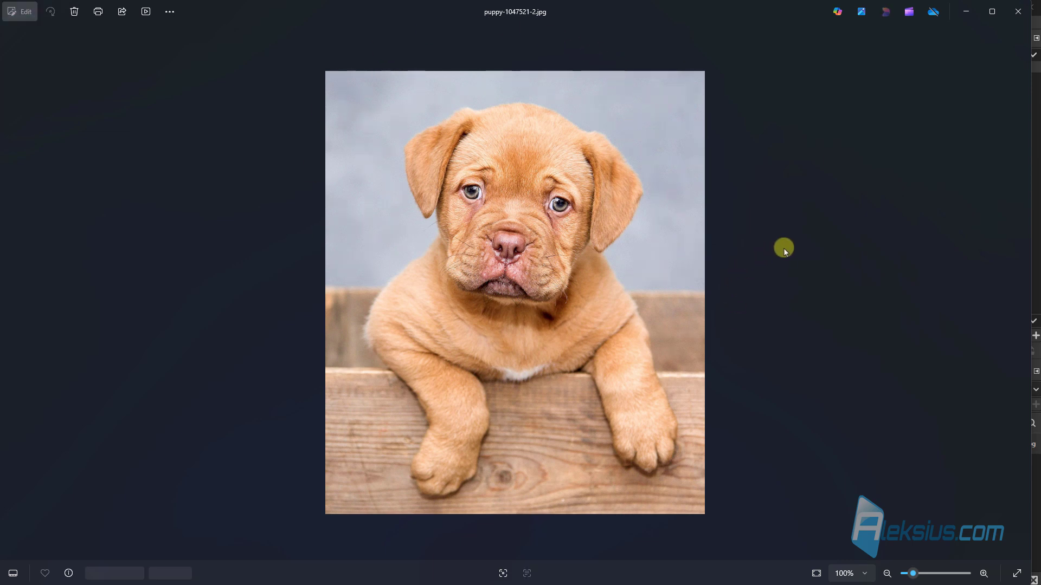
key(Right)
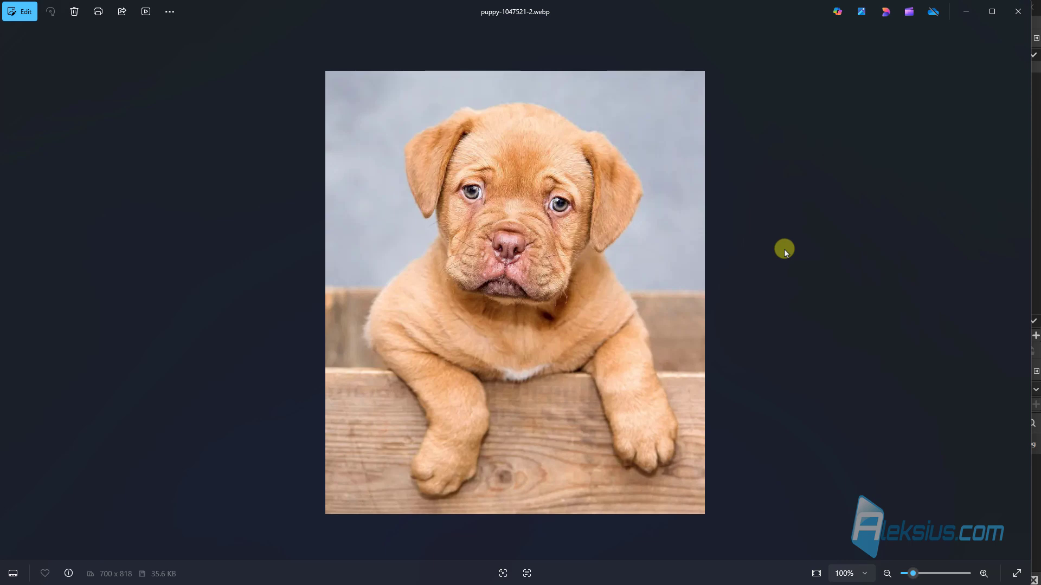
key(Right)
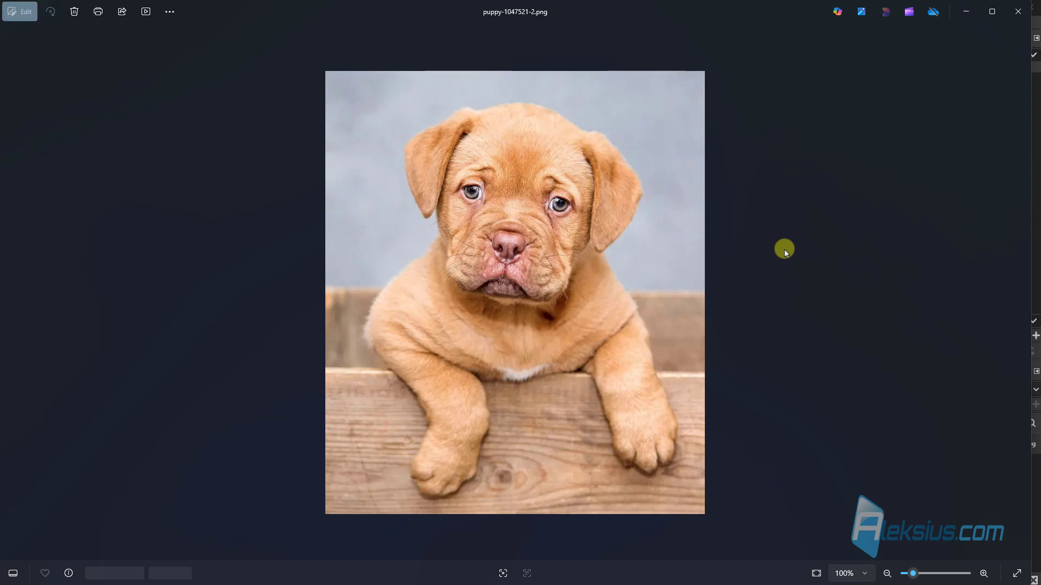
click(1017, 11)
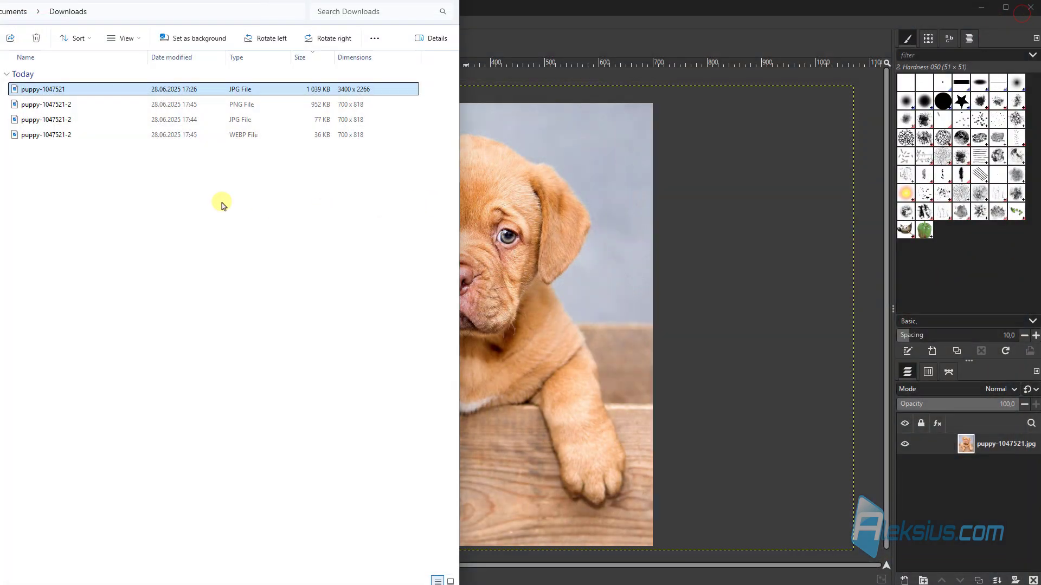
click(351, 105)
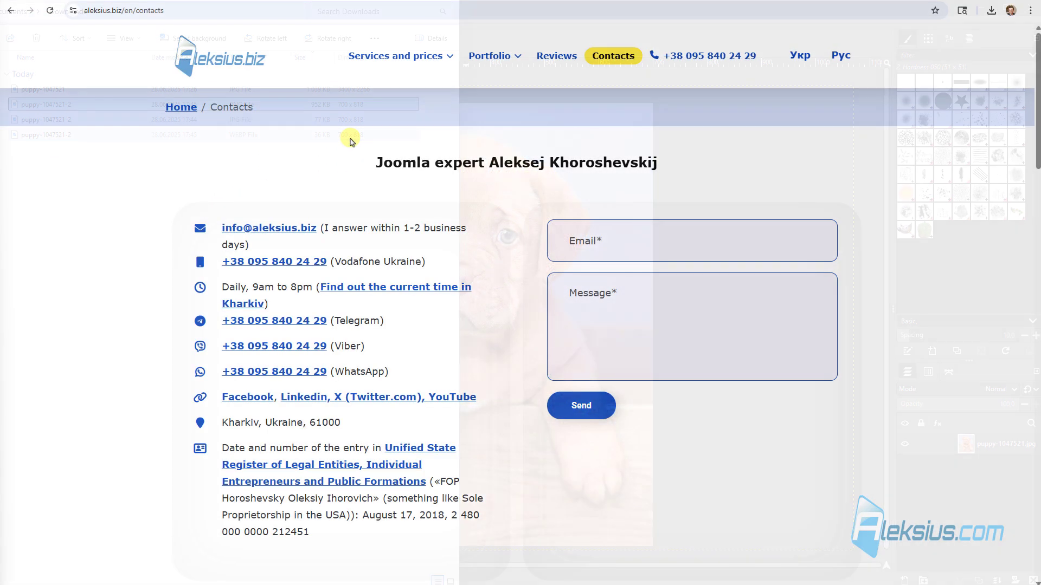